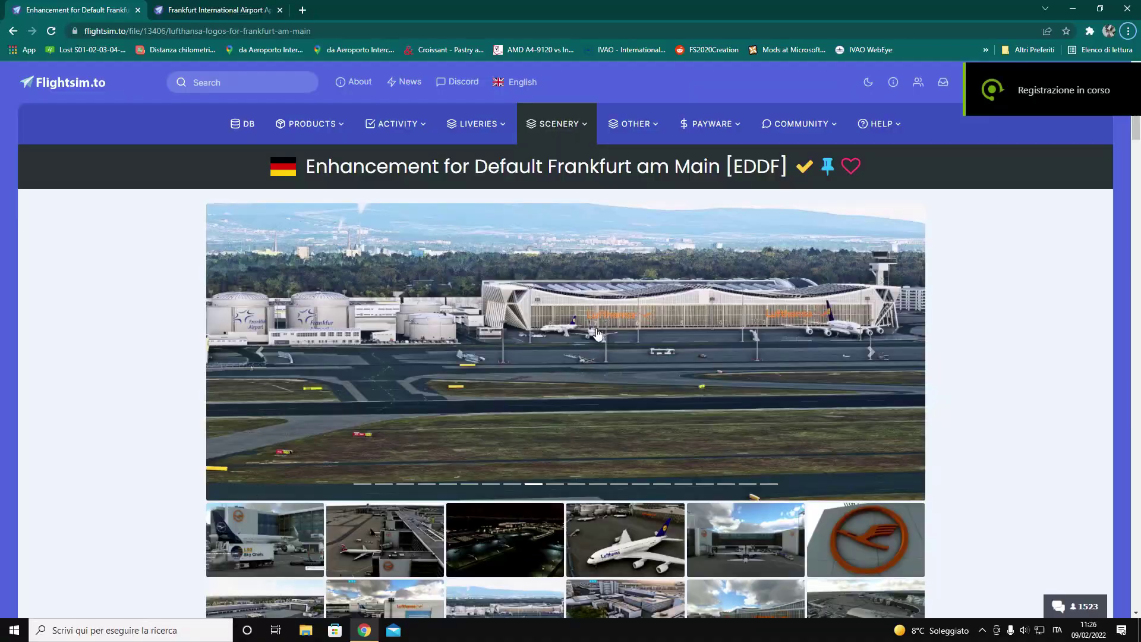
# Start the downloads of the Enhancement mod 0.2.0 and the Frankfurt Apron mod 0.1
pyautogui.scroll(-15, 598, 334)
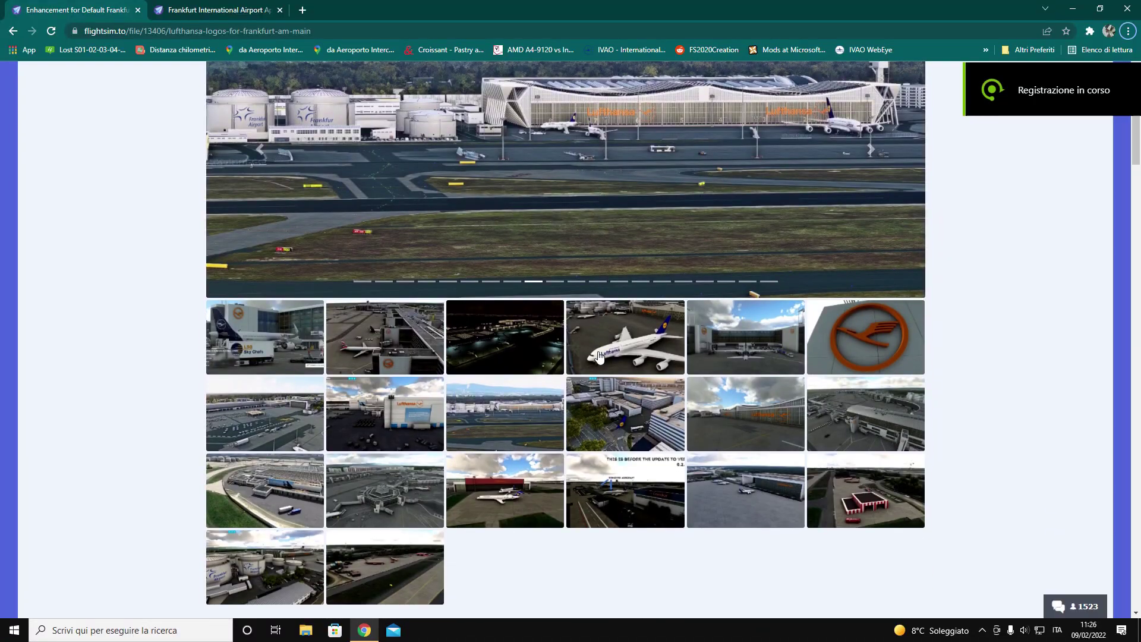
pyautogui.scroll(-5, 599, 356)
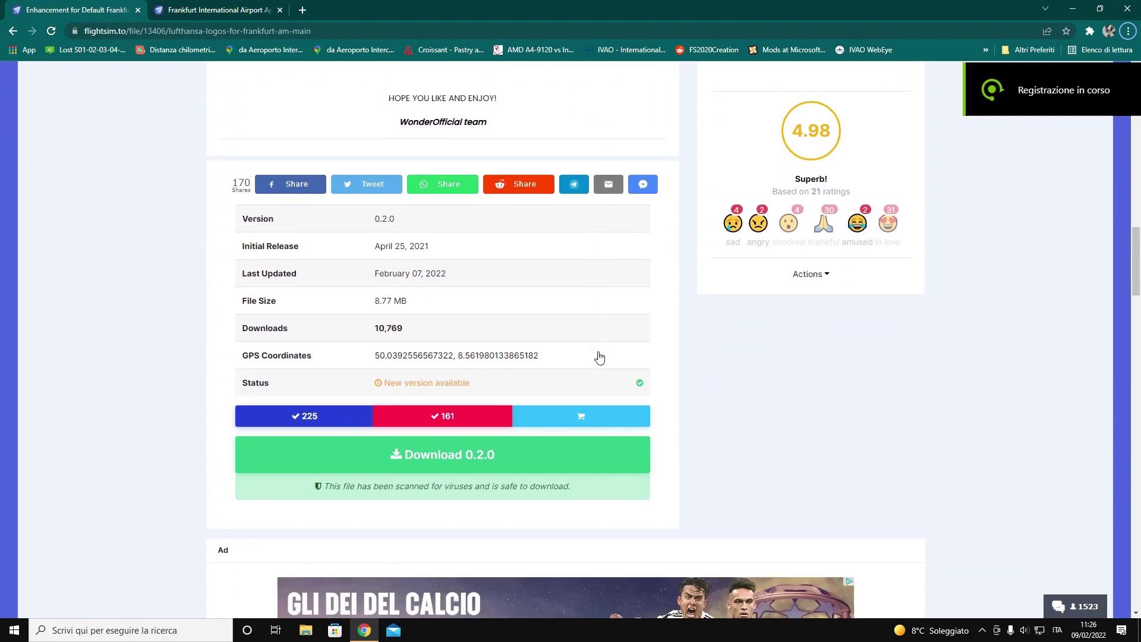
pyautogui.click(465, 413)
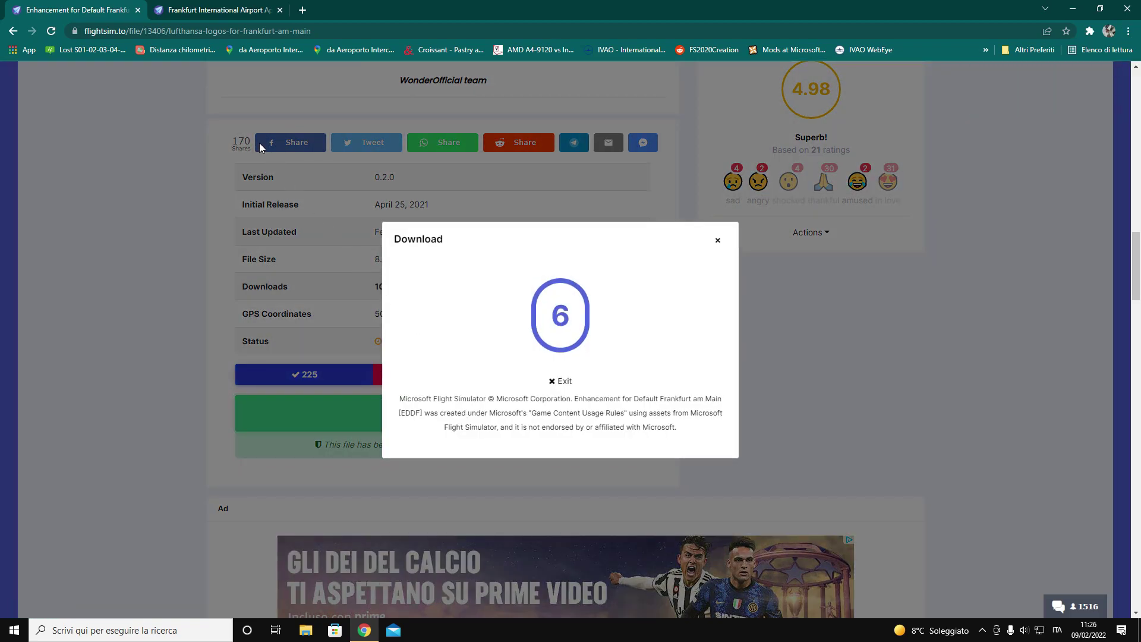
pyautogui.click(208, 17)
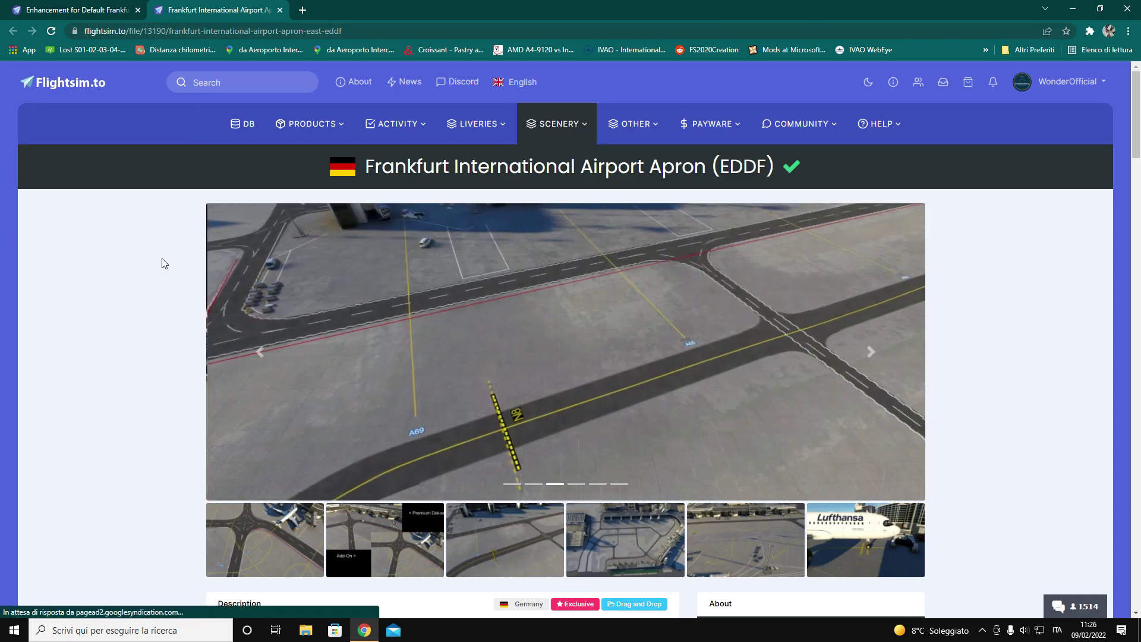
pyautogui.scroll(-6, 162, 267)
pyautogui.scroll(-15, 162, 269)
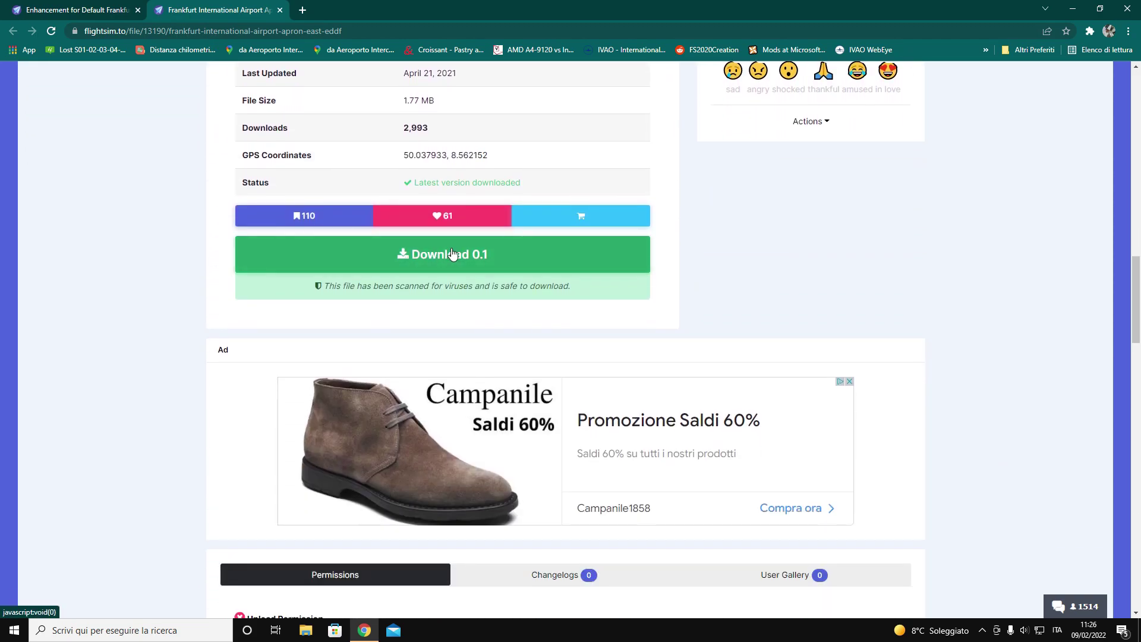
pyautogui.click(452, 254)
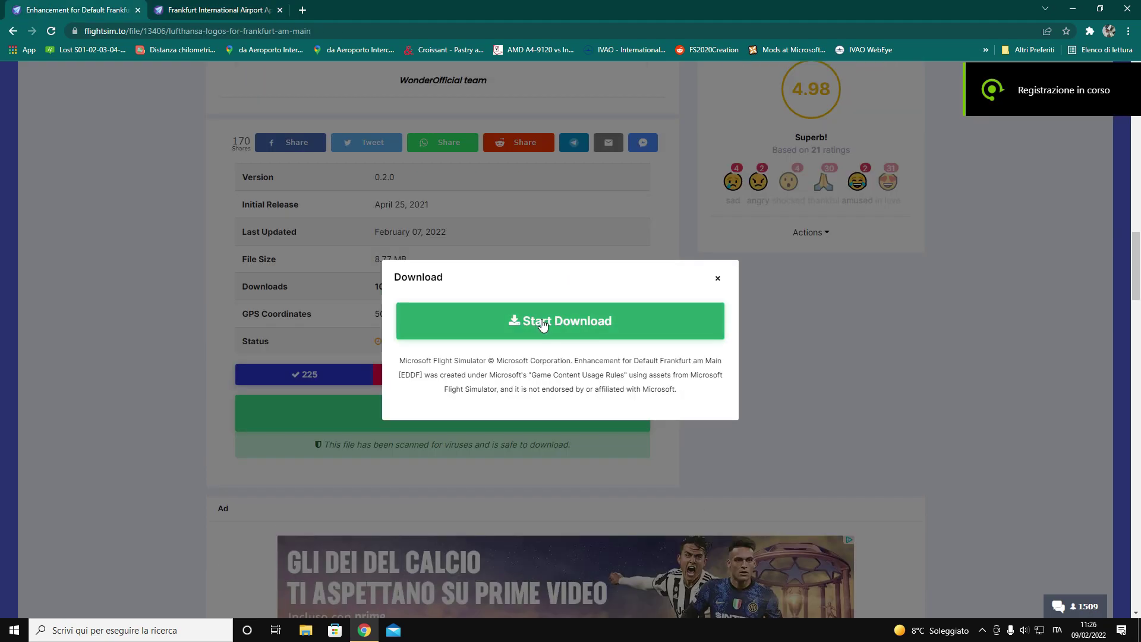
# Confirm both mod downloads and open the downloaded Enhancement archive
pyautogui.click(540, 321)
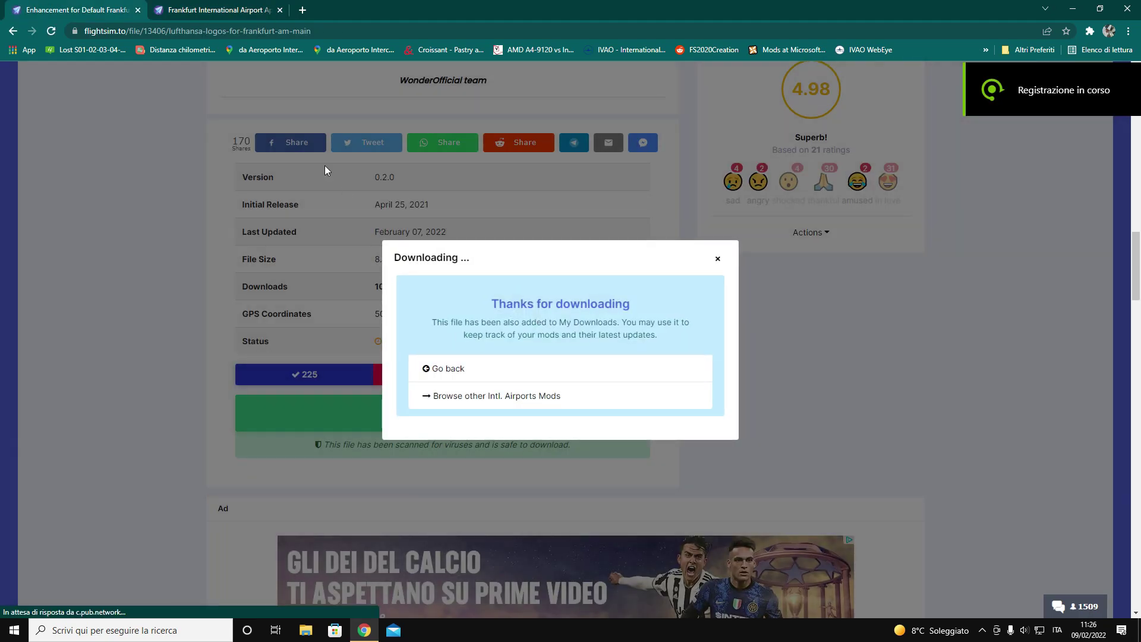
pyautogui.click(207, 10)
pyautogui.click(502, 315)
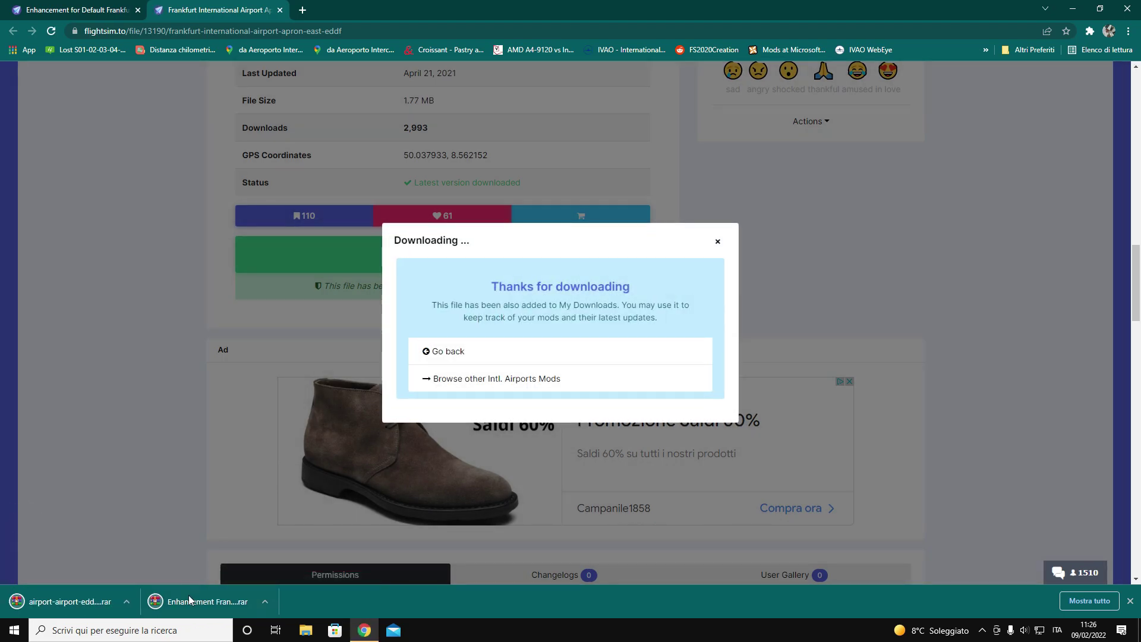
pyautogui.click(184, 603)
# Extract the apron scenery folder from its archive onto the desktop
pyautogui.click(75, 596)
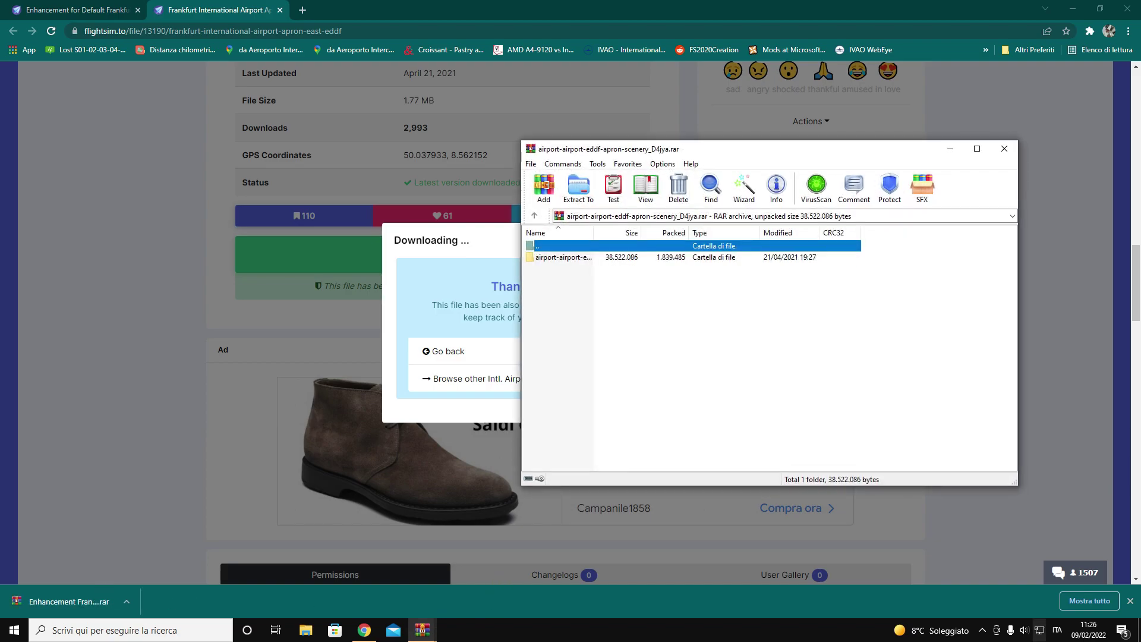
pyautogui.press('super+d')
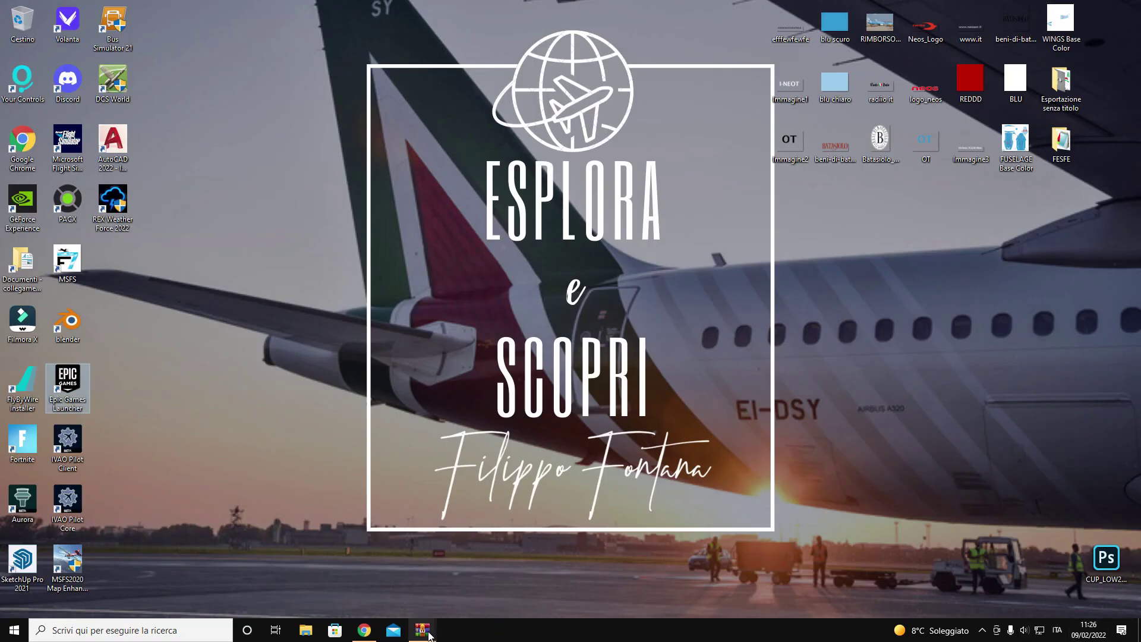
pyautogui.moveTo(430, 636)
pyautogui.click(479, 579)
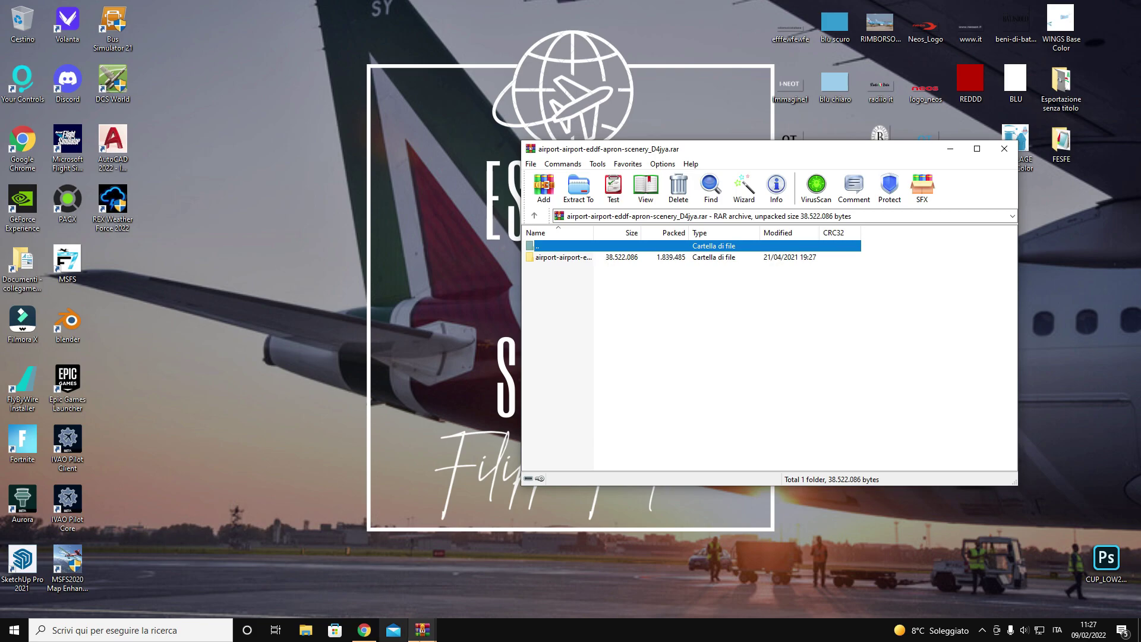
pyautogui.click(555, 259)
pyautogui.moveTo(433, 277); pyautogui.dragTo(426, 272)
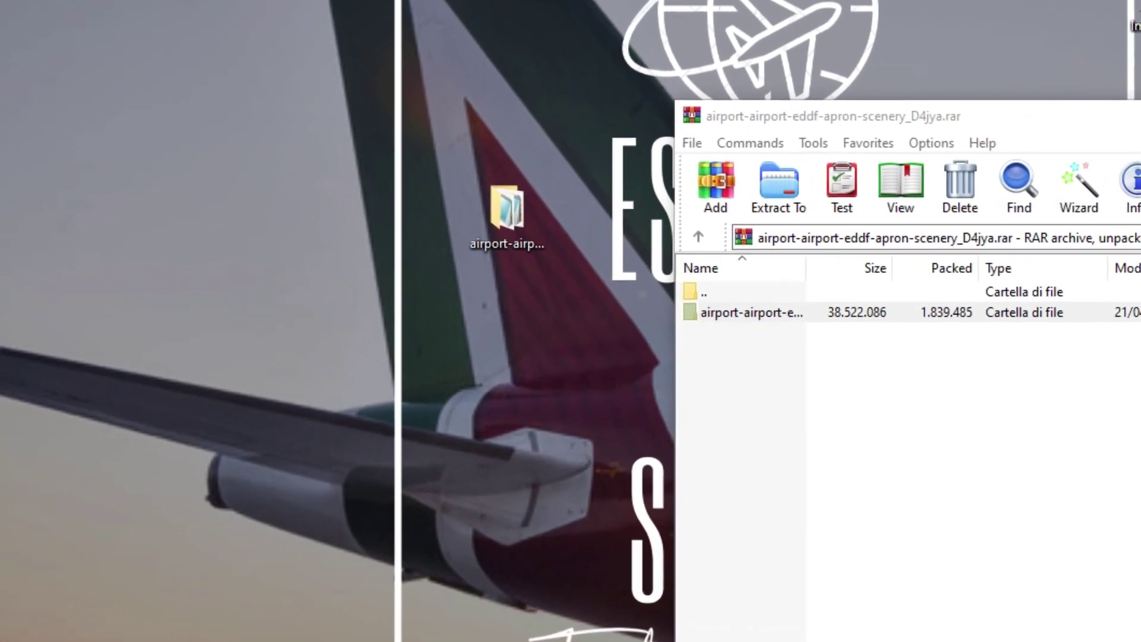
# Extract the Wo-EDDF-Enhancement-mod folder onto the desktop and close both archives
pyautogui.hotkey('alt', 'F4')
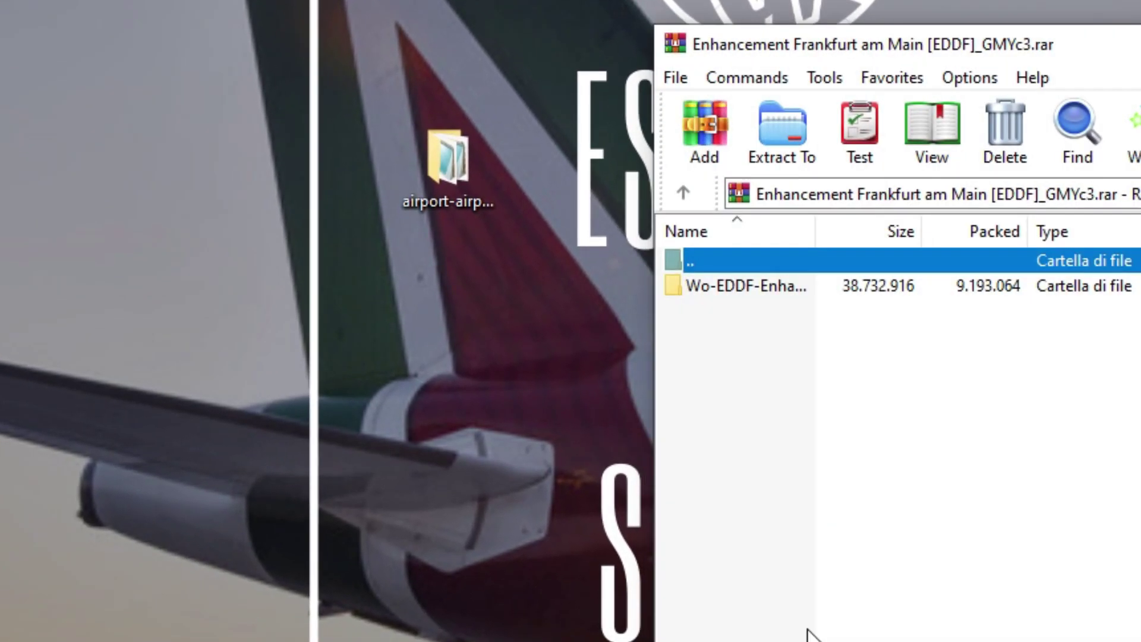
pyautogui.moveTo(777, 306); pyautogui.dragTo(487, 358)
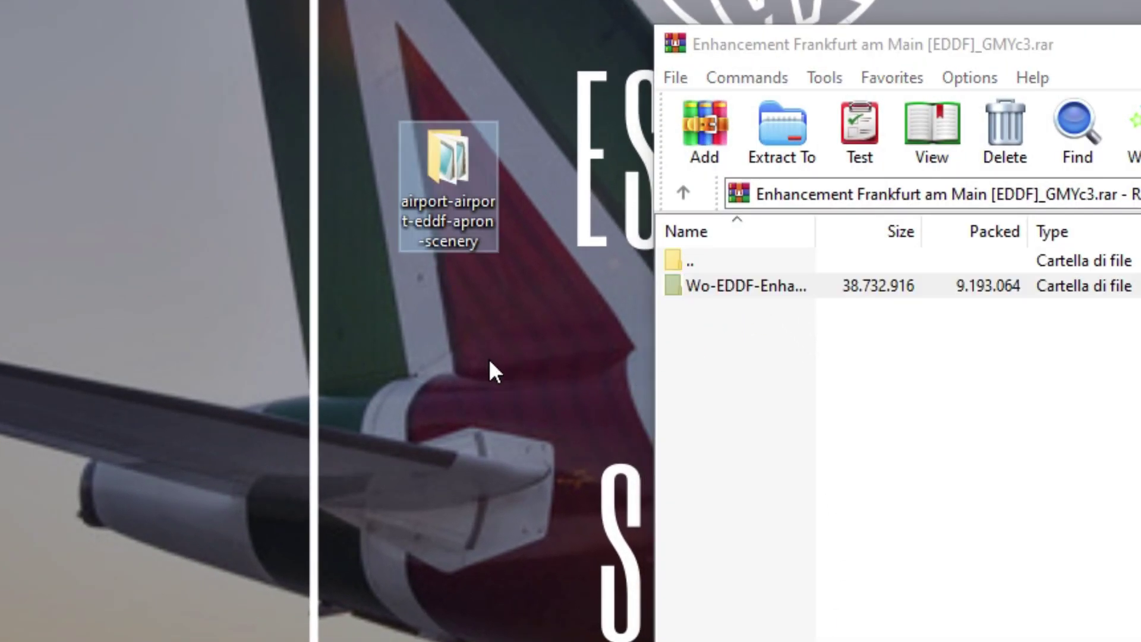
pyautogui.hotkey('alt', 'F4')
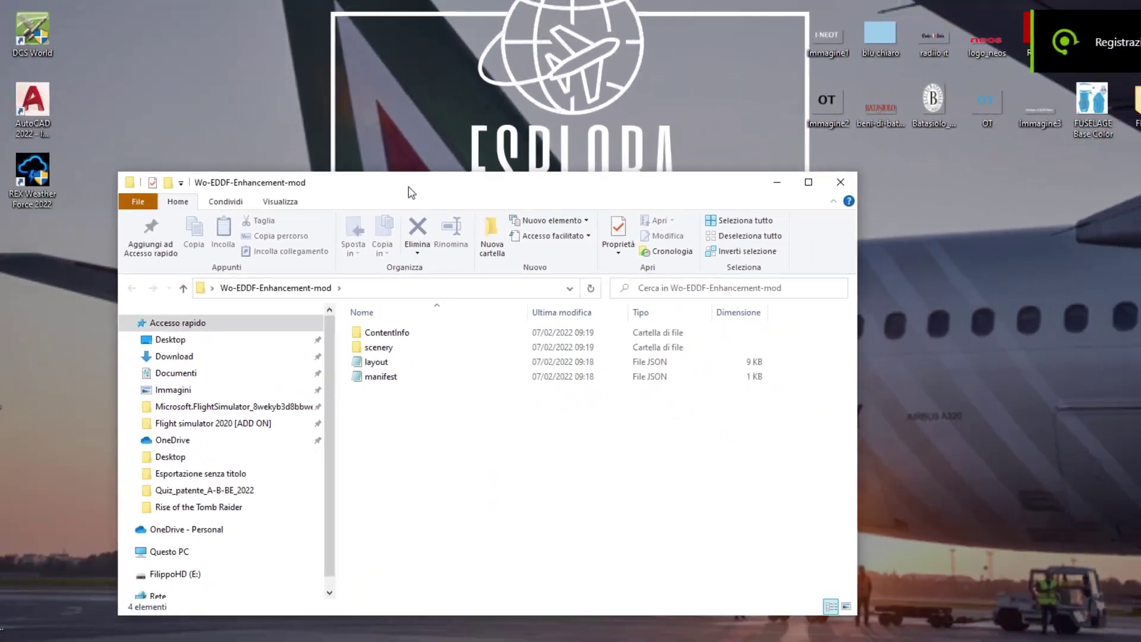
# Place Wo-EDDF-Enhancement-mod on the left and the opened apron scenery folder on the right
pyautogui.moveTo(323, 142); pyautogui.dragTo(0, 130)
pyautogui.moveTo(1, 196); pyautogui.dragTo(1, 196)
pyautogui.click(619, 378)
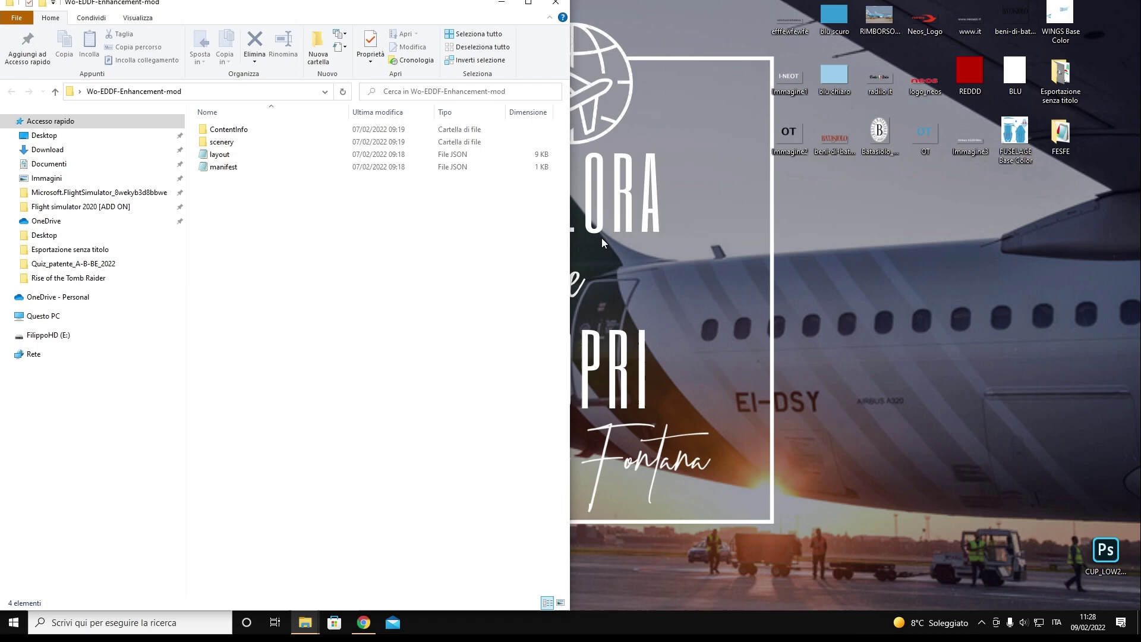
pyautogui.moveTo(450, 5); pyautogui.dragTo(269, 183)
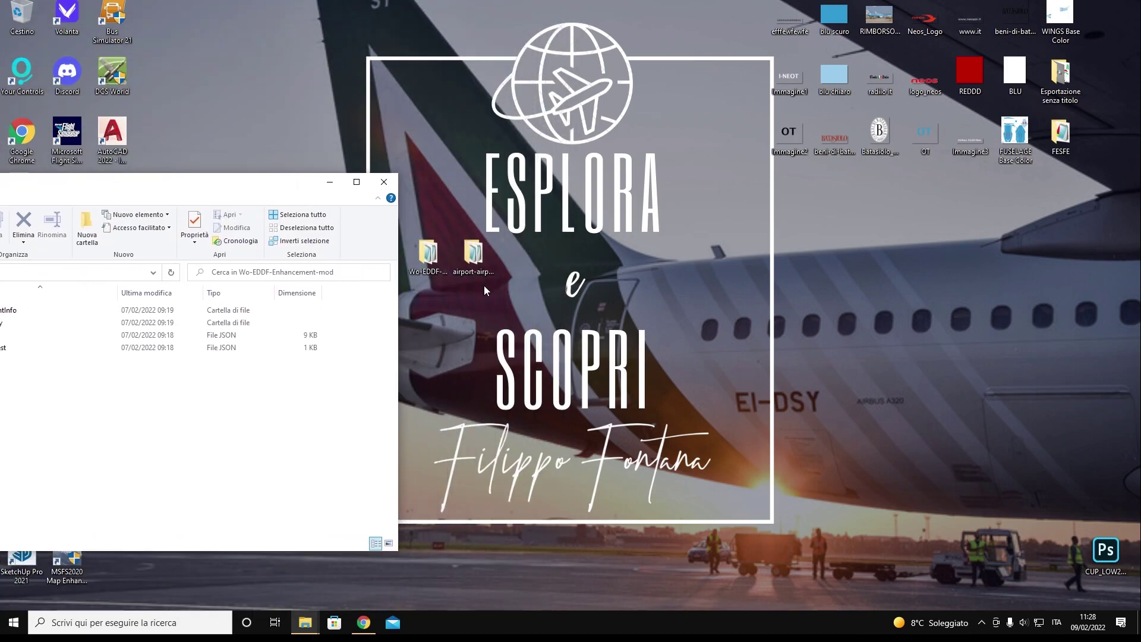
pyautogui.doubleClick(457, 251)
pyautogui.moveTo(400, 12); pyautogui.dragTo(1140, 265)
pyautogui.click(172, 225)
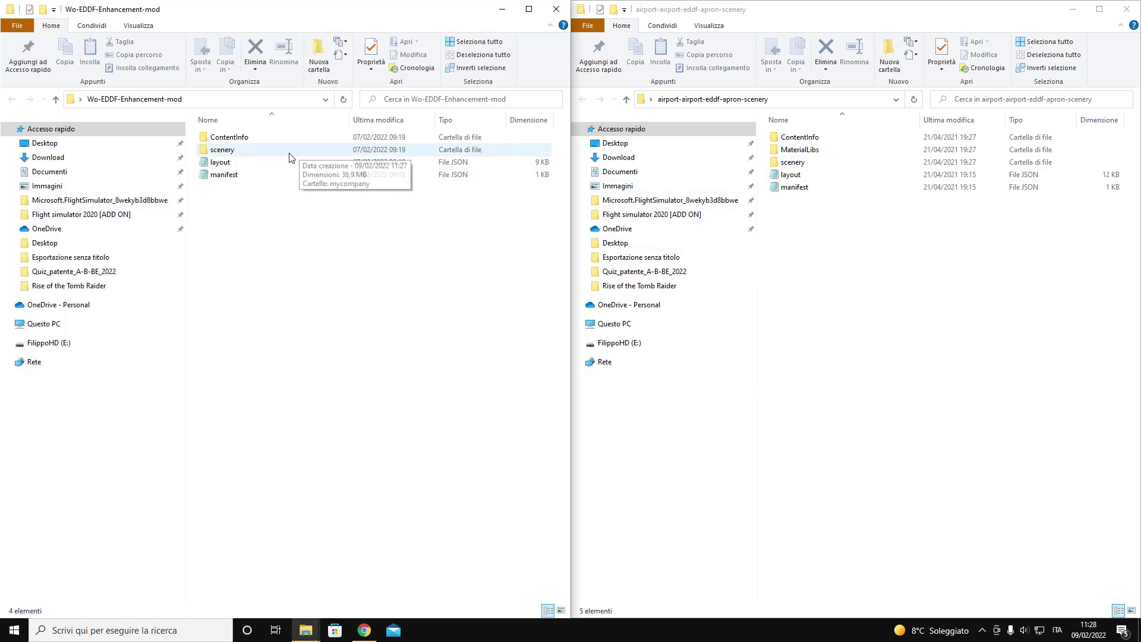
# Move eddf.bgl from the apron scenery folder into the Enhancement mod's scenery folder
pyautogui.doubleClick(792, 163)
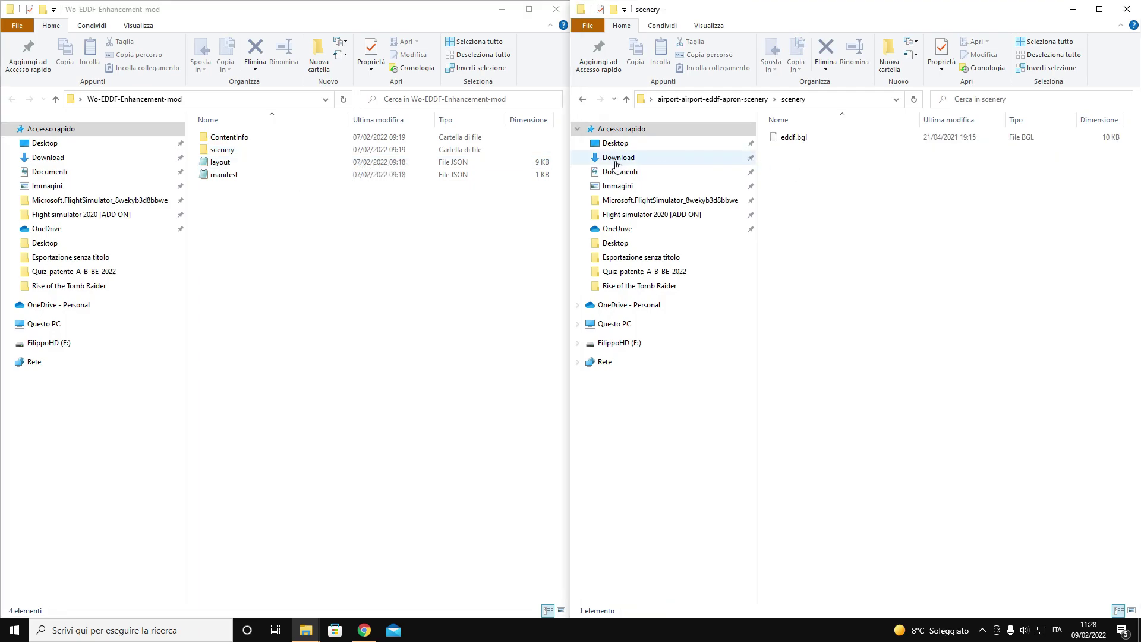
pyautogui.doubleClick(301, 150)
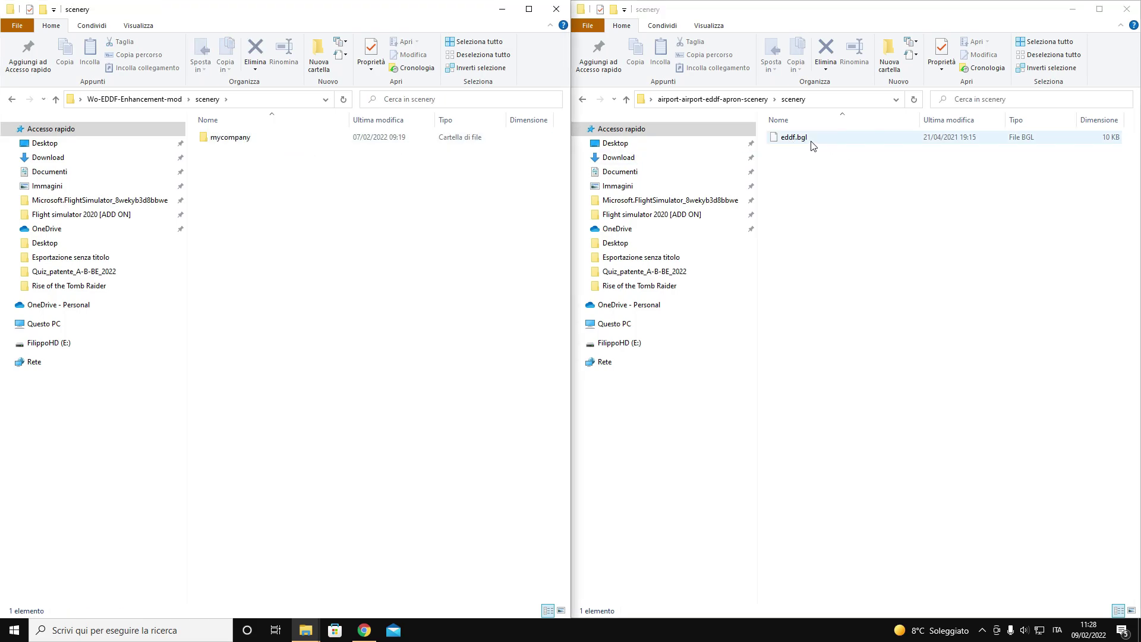
pyautogui.moveTo(810, 140); pyautogui.dragTo(792, 216)
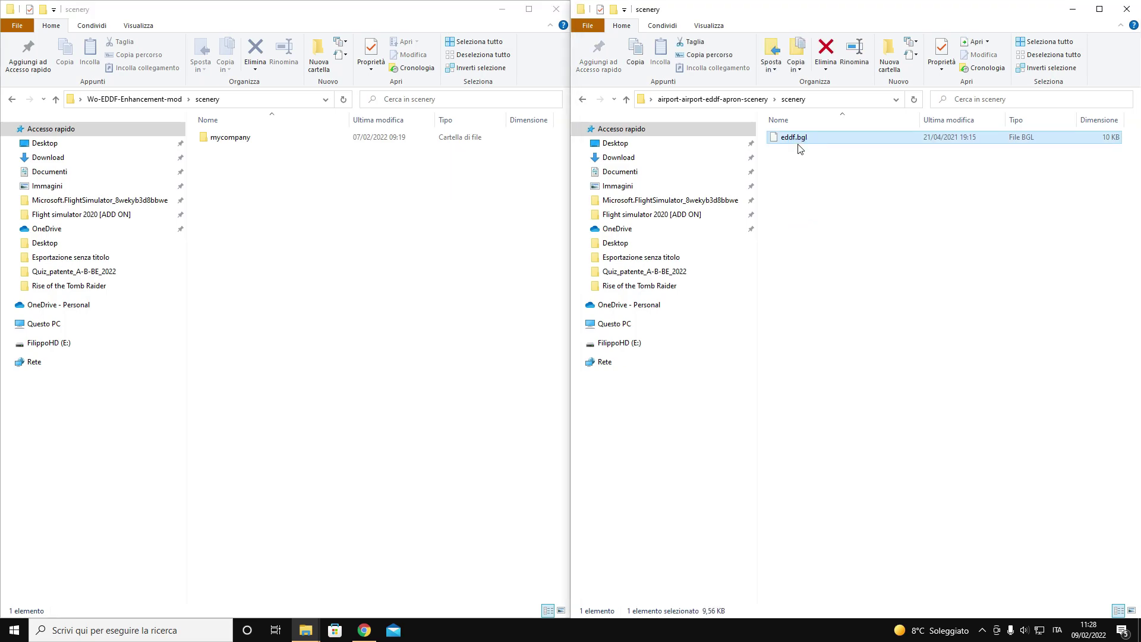
pyautogui.moveTo(797, 145); pyautogui.dragTo(368, 248)
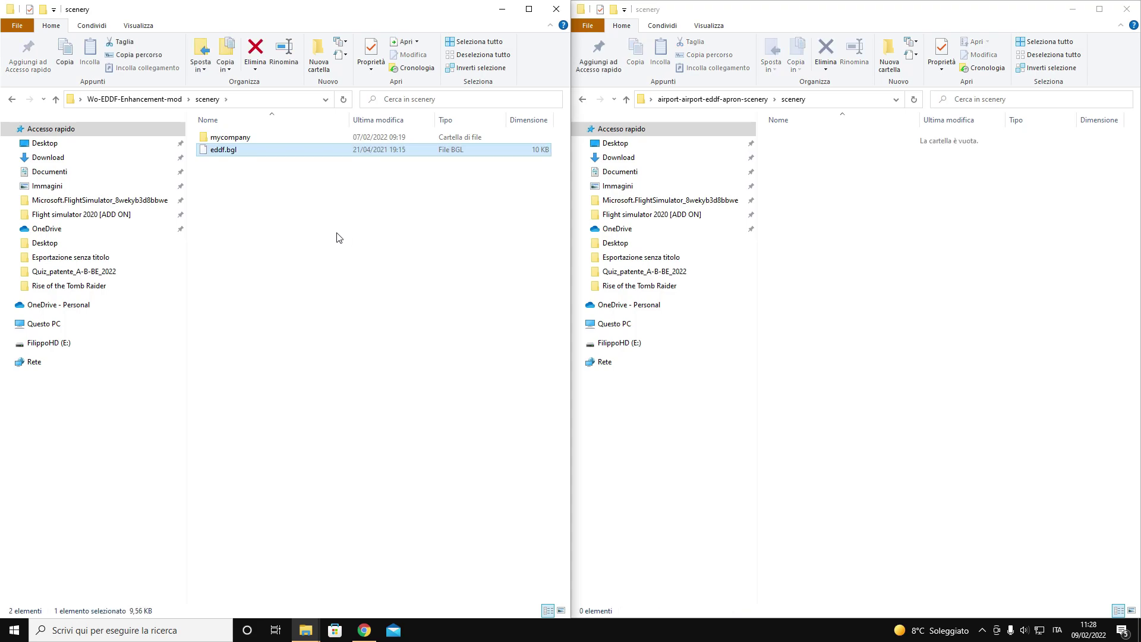
pyautogui.click(336, 236)
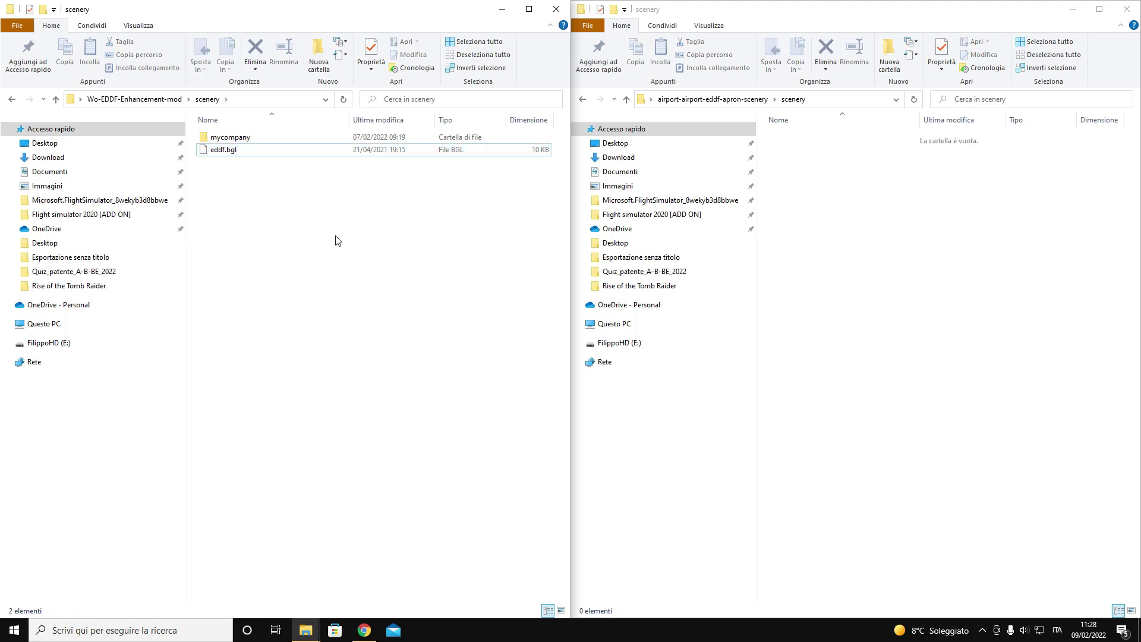
# Move the apron's MaterialLibs folder into the Wo-EDDF-Enhancement-mod root
pyautogui.click(12, 100)
pyautogui.click(583, 100)
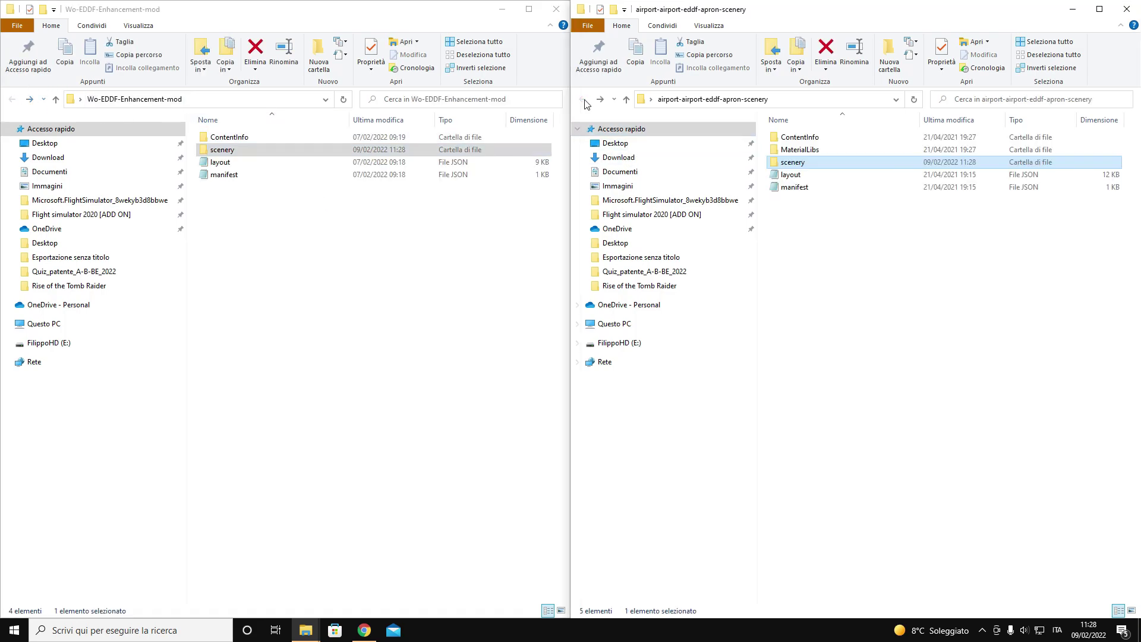
pyautogui.click(810, 152)
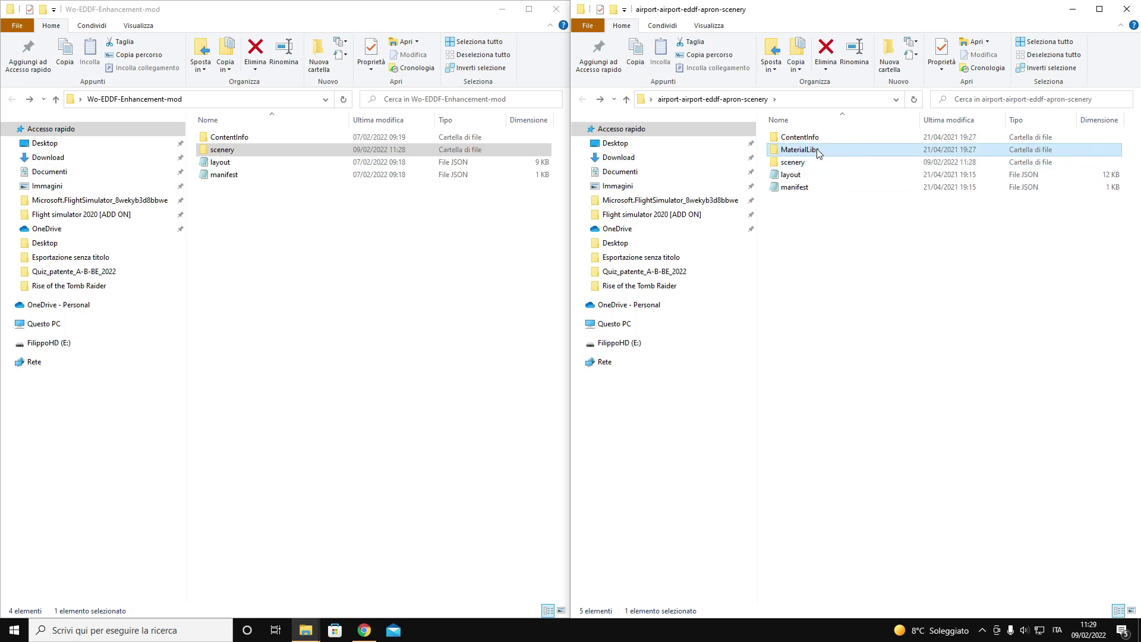
pyautogui.moveTo(817, 153); pyautogui.dragTo(415, 240)
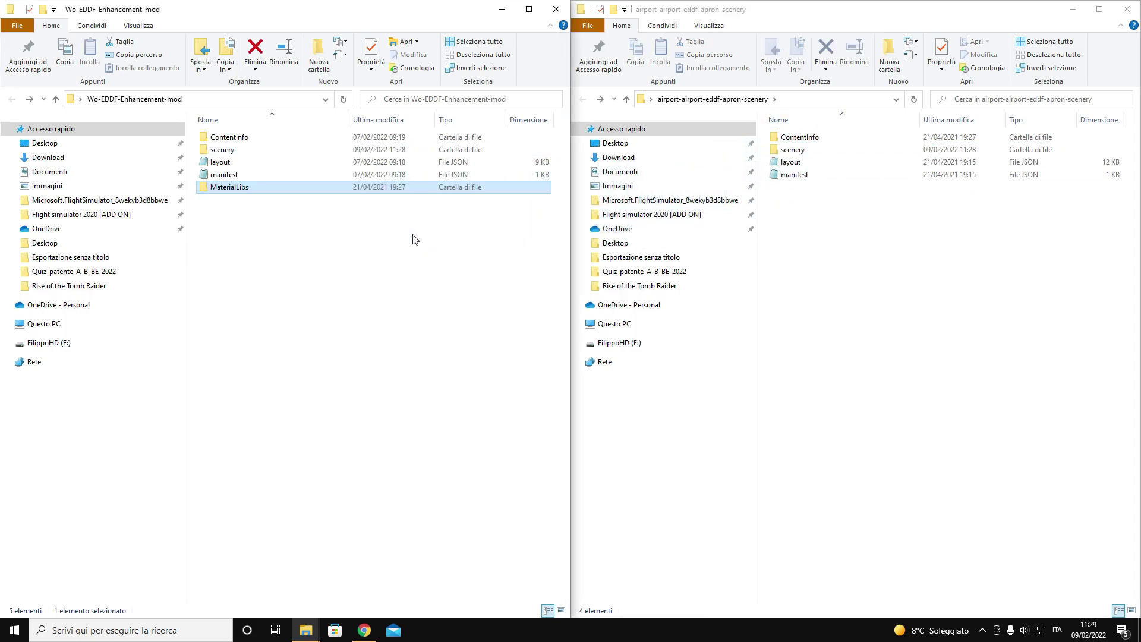
# Open both mods' ContentInfo thumbnail folders, including the lufthansalogo one
pyautogui.doubleClick(809, 136)
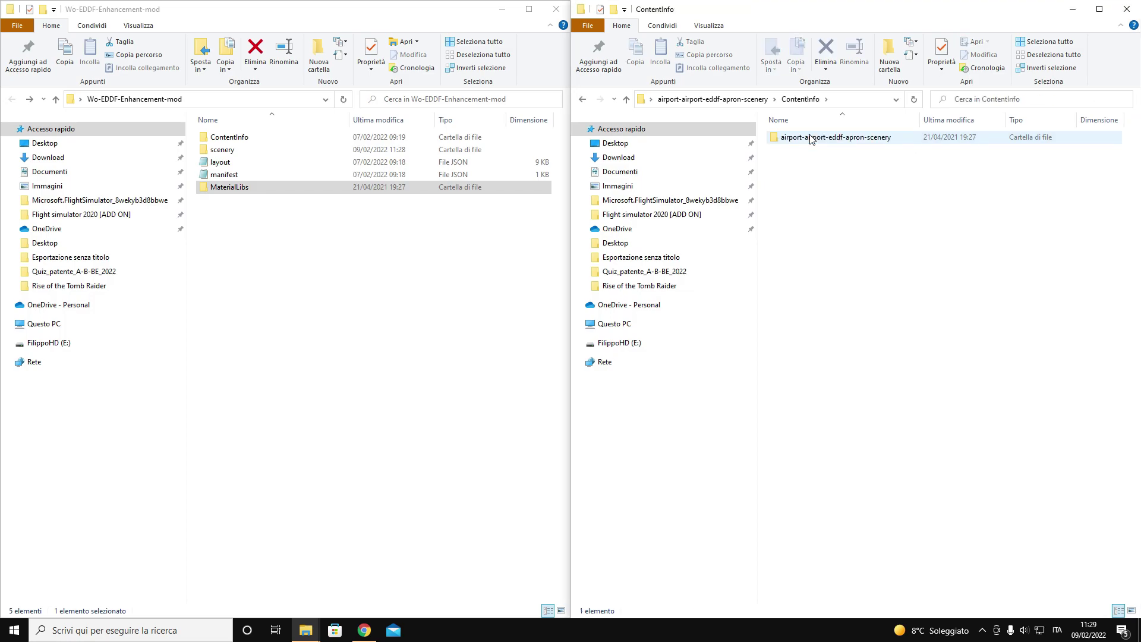
pyautogui.doubleClick(811, 137)
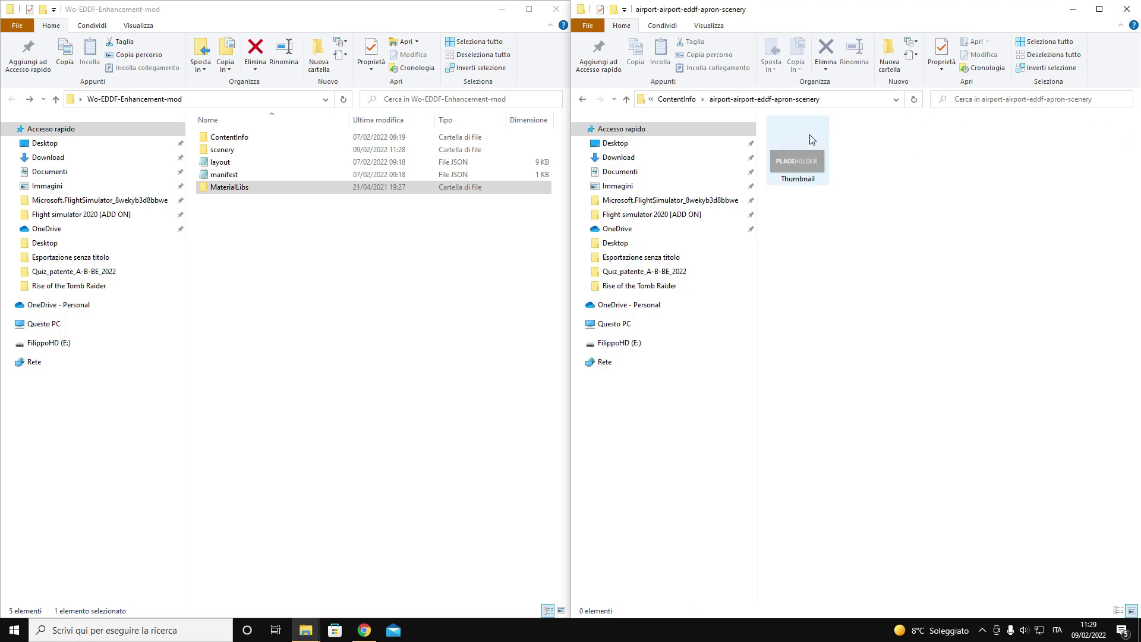
pyautogui.doubleClick(229, 138)
pyautogui.doubleClick(231, 137)
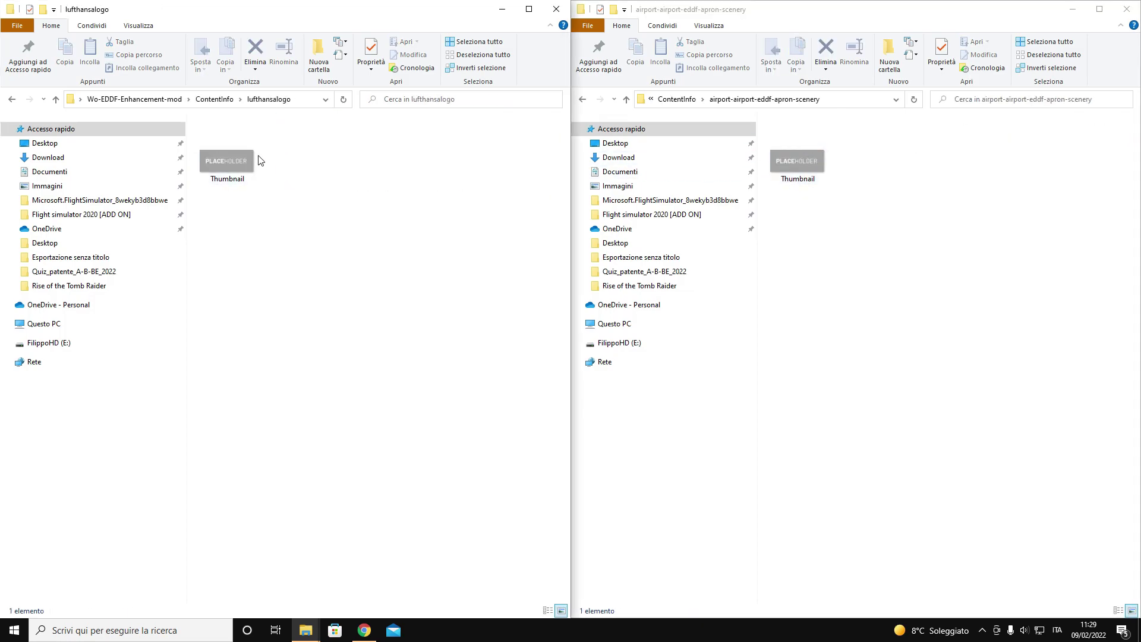
# Open the Wo-EDDF layout.json on the left half and the apron layout.json on the right
pyautogui.doubleClick(11, 99)
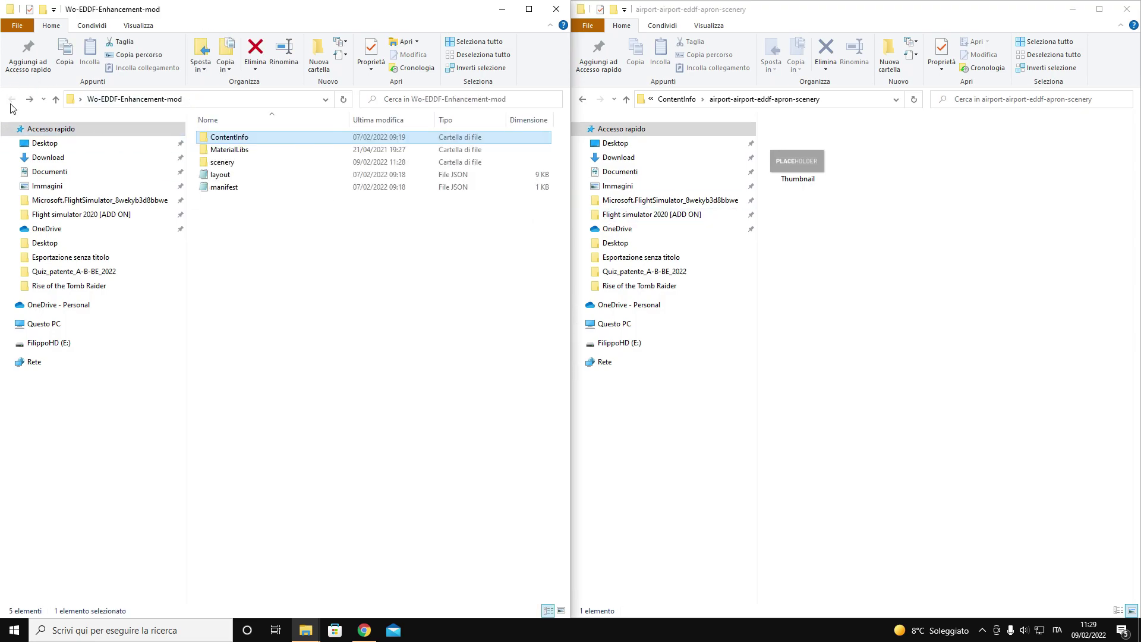
pyautogui.doubleClick(220, 176)
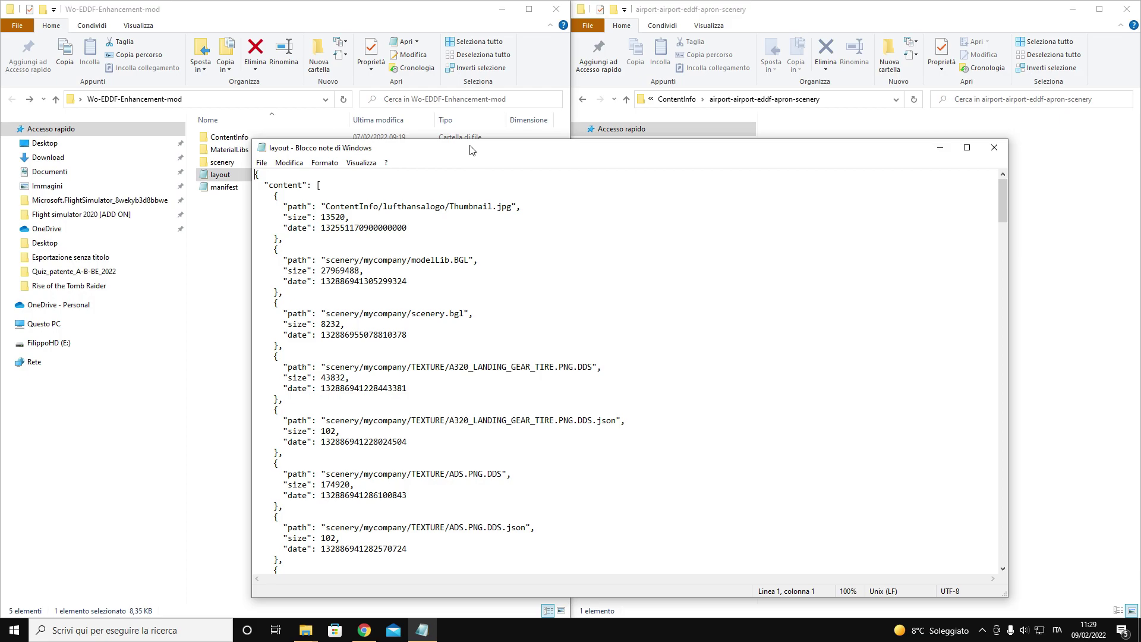
pyautogui.moveTo(471, 150); pyautogui.dragTo(1, 150)
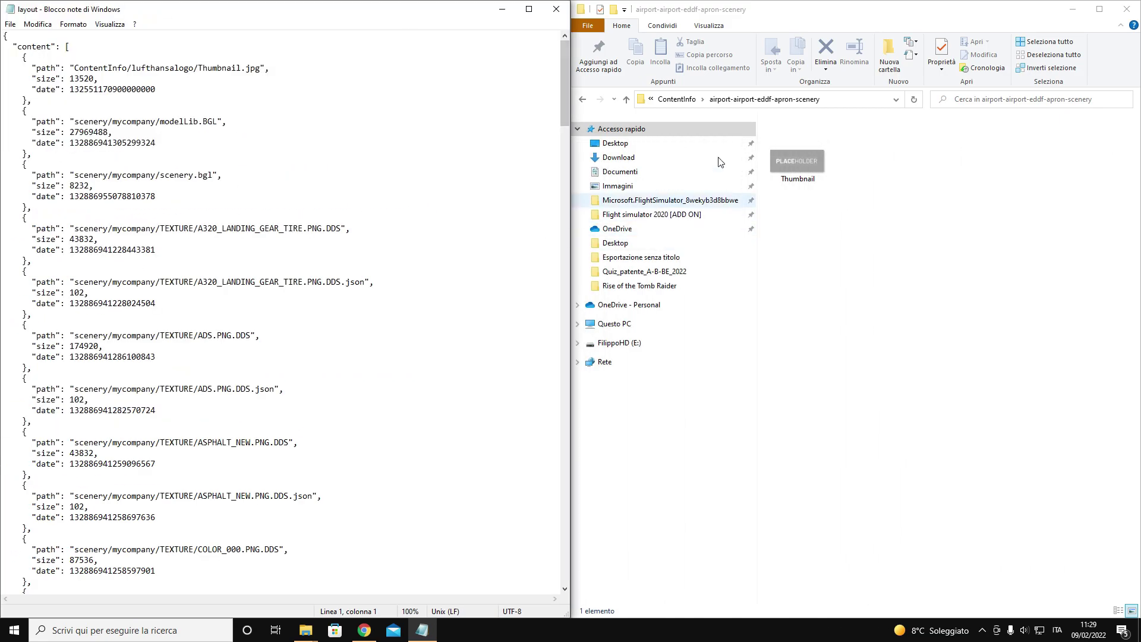
pyautogui.click(583, 101)
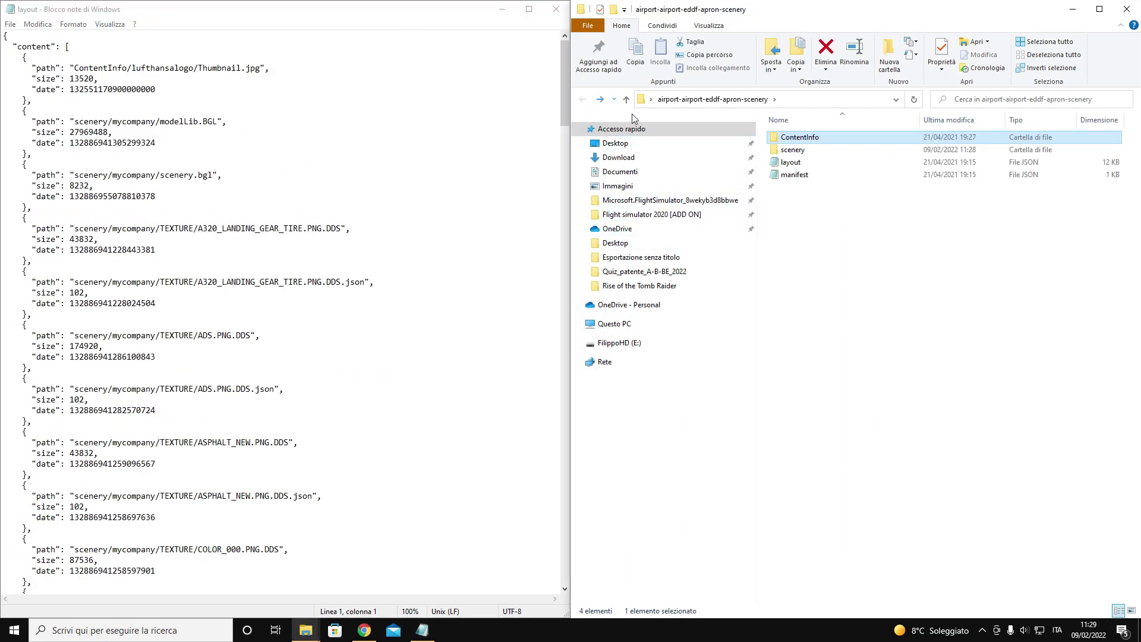
pyautogui.doubleClick(790, 161)
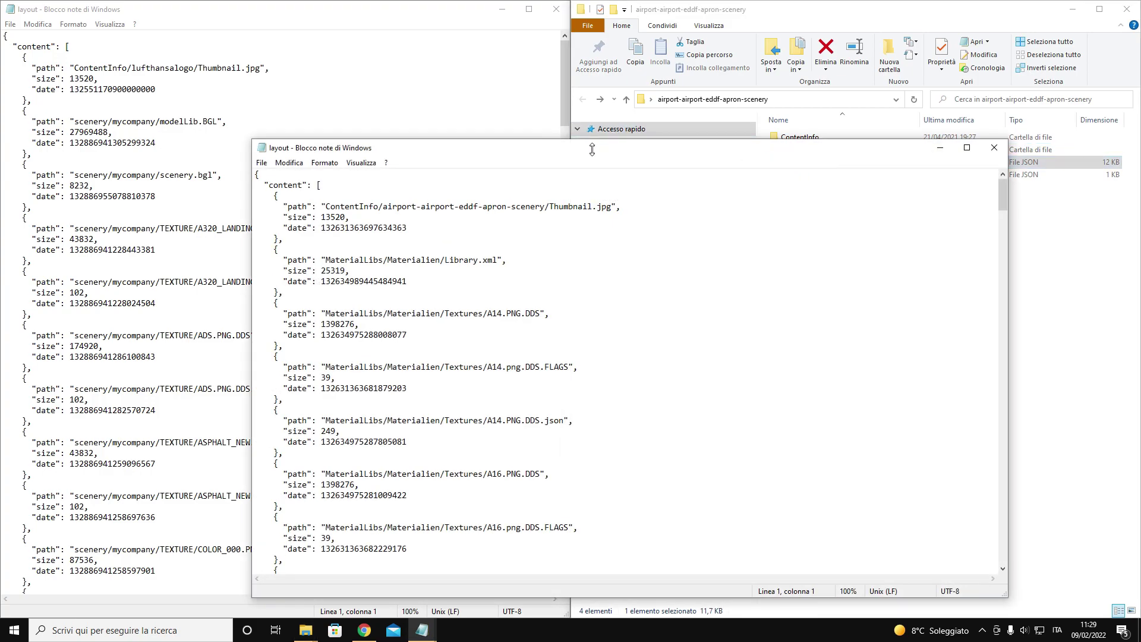
pyautogui.press('super+Right')
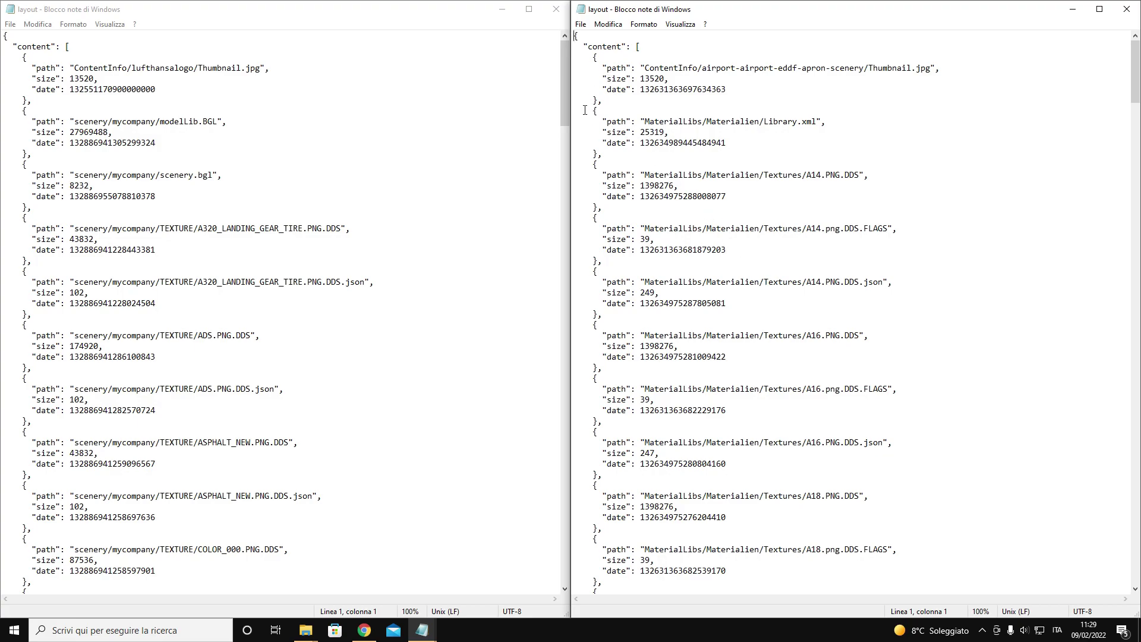
# Copy the apron layout entries from Library.xml through scenery/eddf.bgl
pyautogui.moveTo(617, 115); pyautogui.dragTo(861, 559)
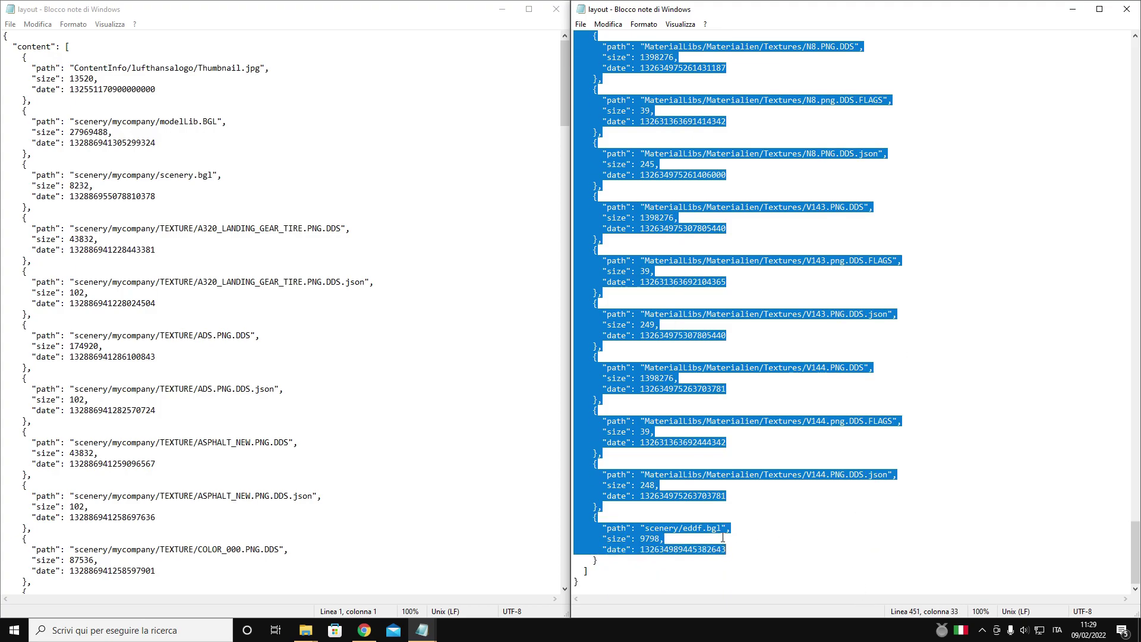
pyautogui.rightClick(648, 541)
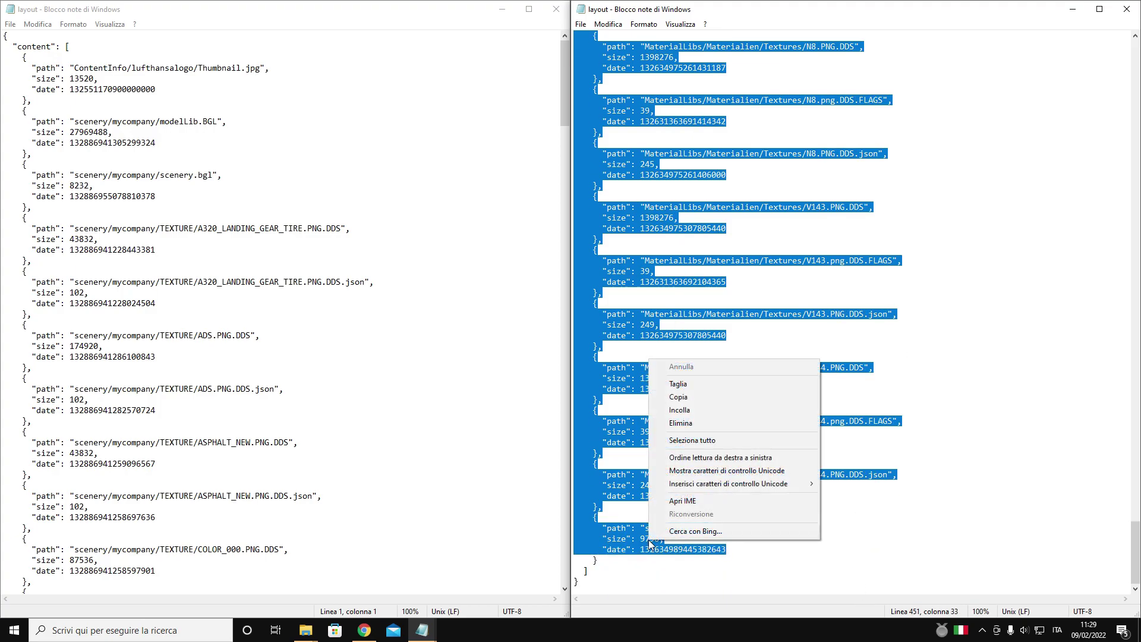
pyautogui.click(684, 398)
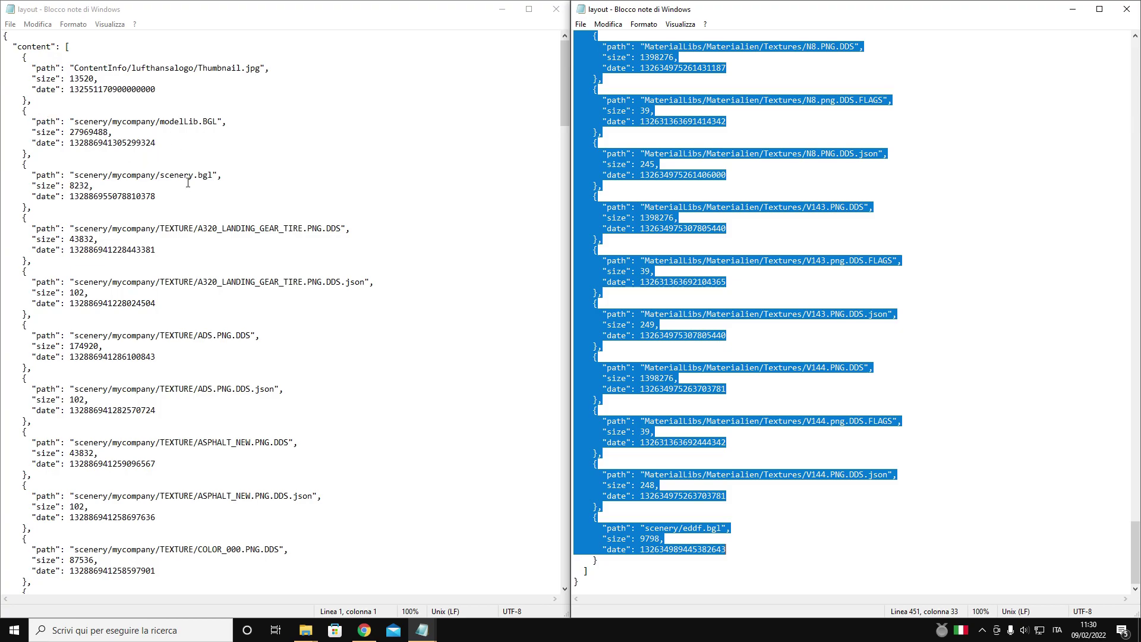
# Paste the copied apron entries on a new line after scenery/mycompany/scenery.bgl in the Wo-EDDF layout
pyautogui.click(163, 204)
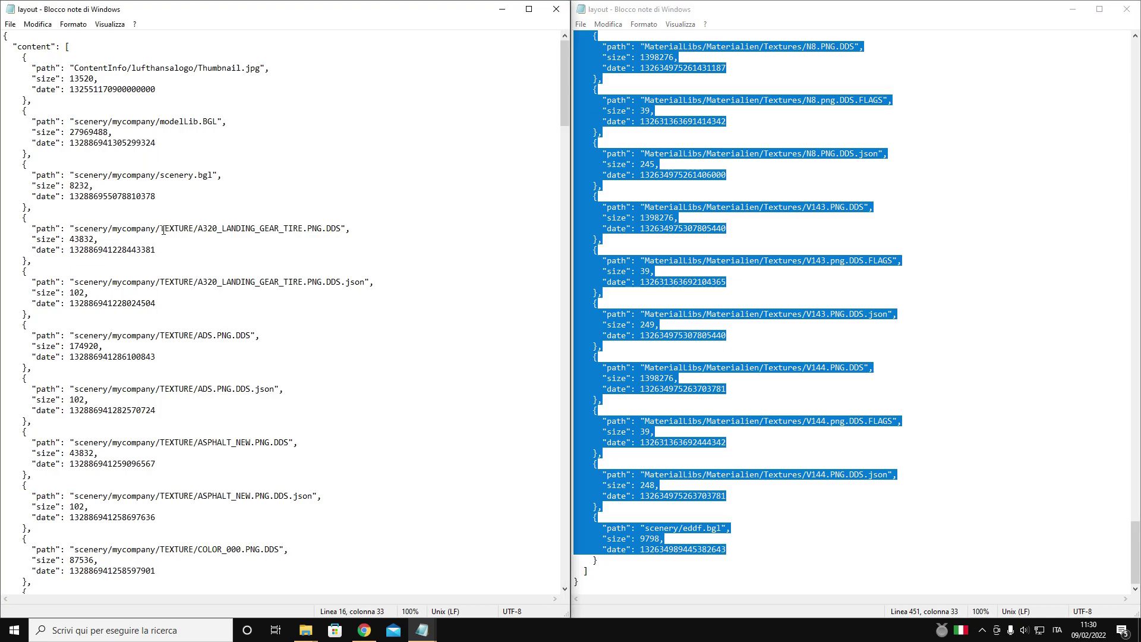
pyautogui.press('Return')
pyautogui.rightClick(19, 213)
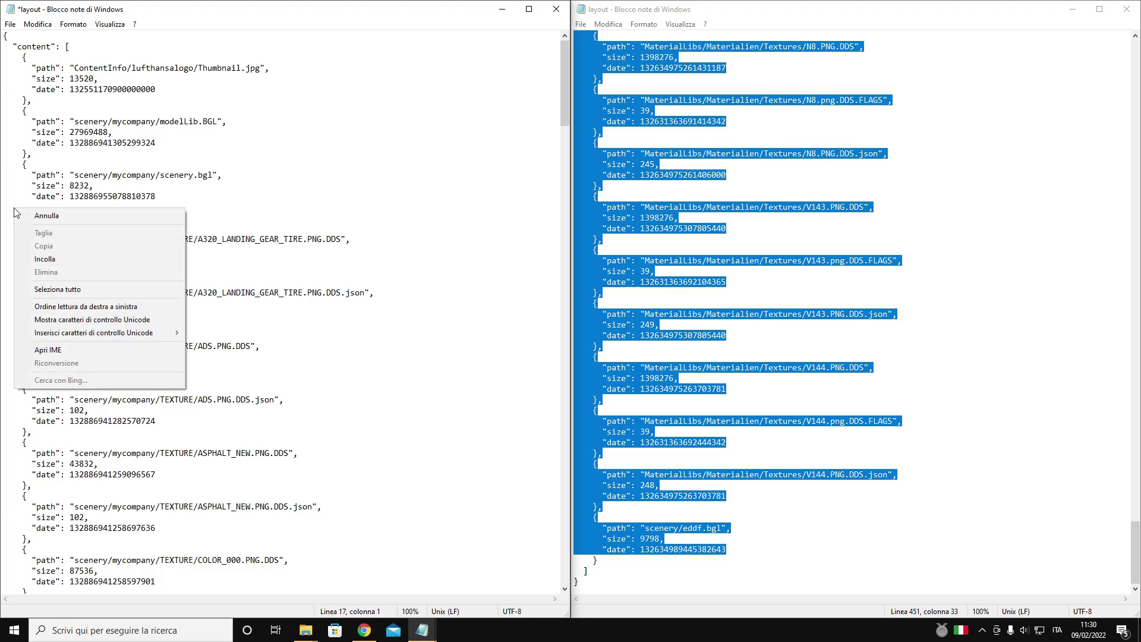
pyautogui.click(64, 260)
pyautogui.scroll(-20, 67, 265)
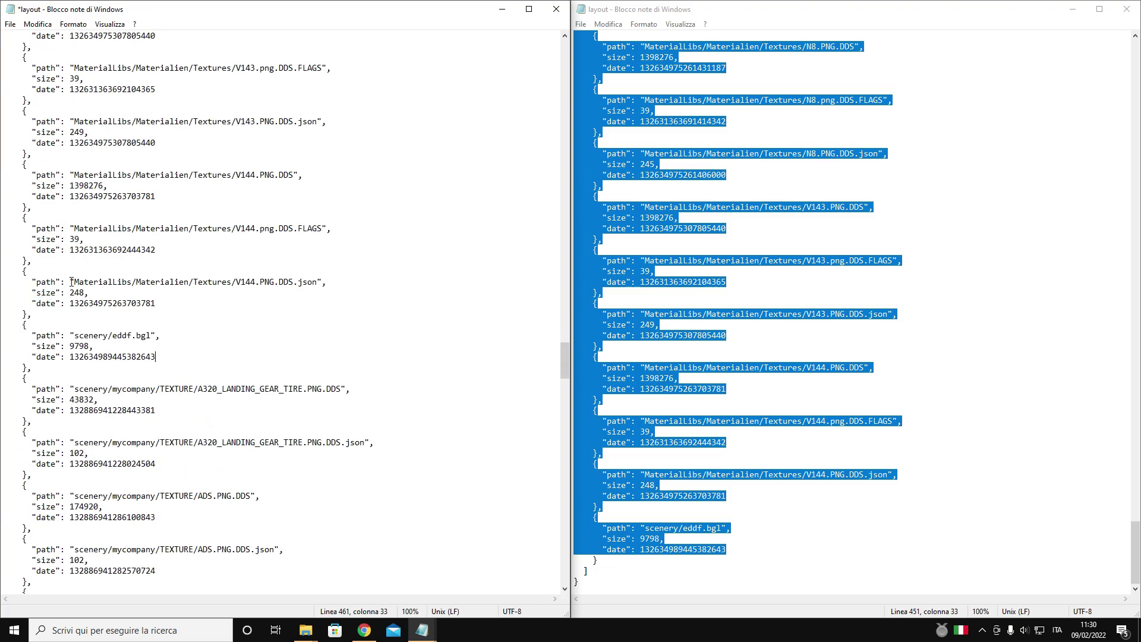
pyautogui.scroll(-20, 73, 289)
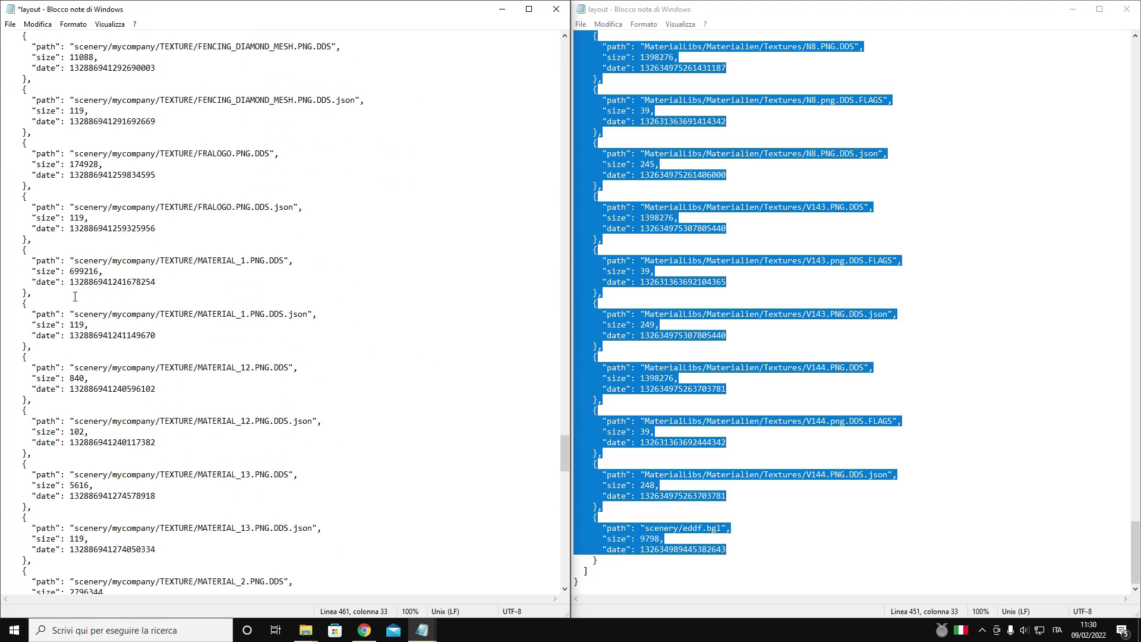
pyautogui.scroll(-15, 78, 310)
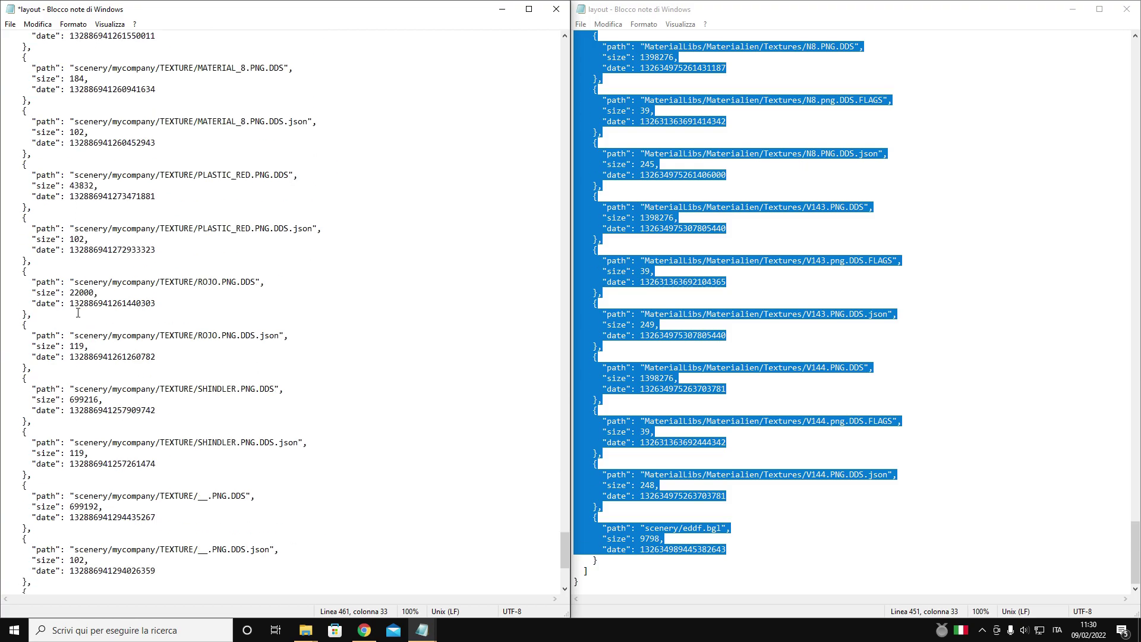
pyautogui.moveTo(568, 568); pyautogui.dragTo(570, 31)
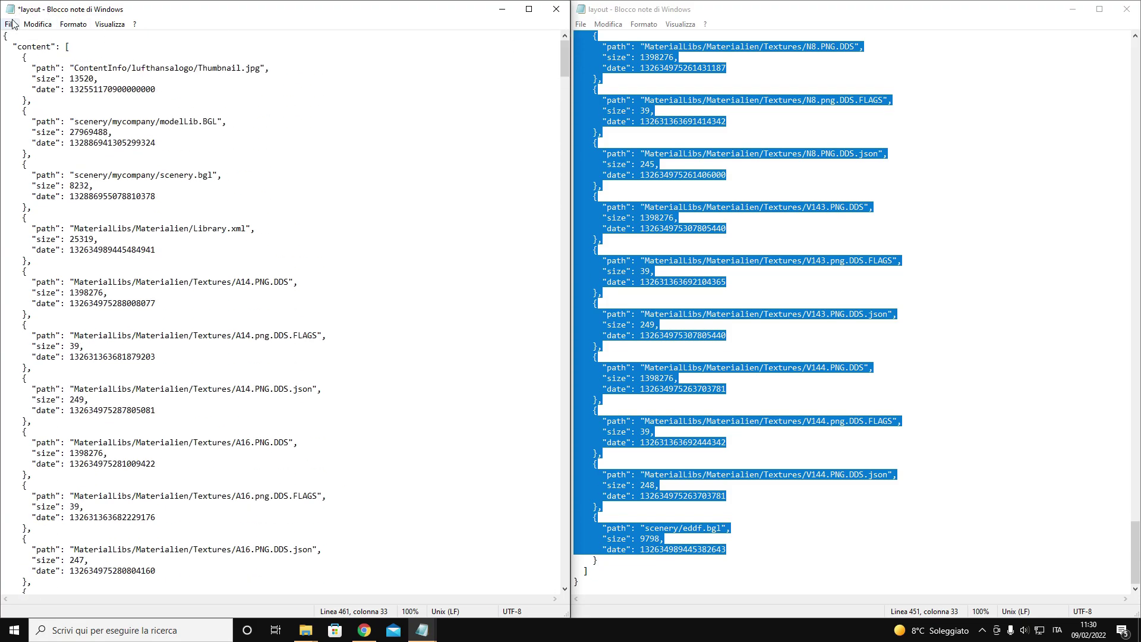
pyautogui.moveTo(143, 9); pyautogui.dragTo(401, 87)
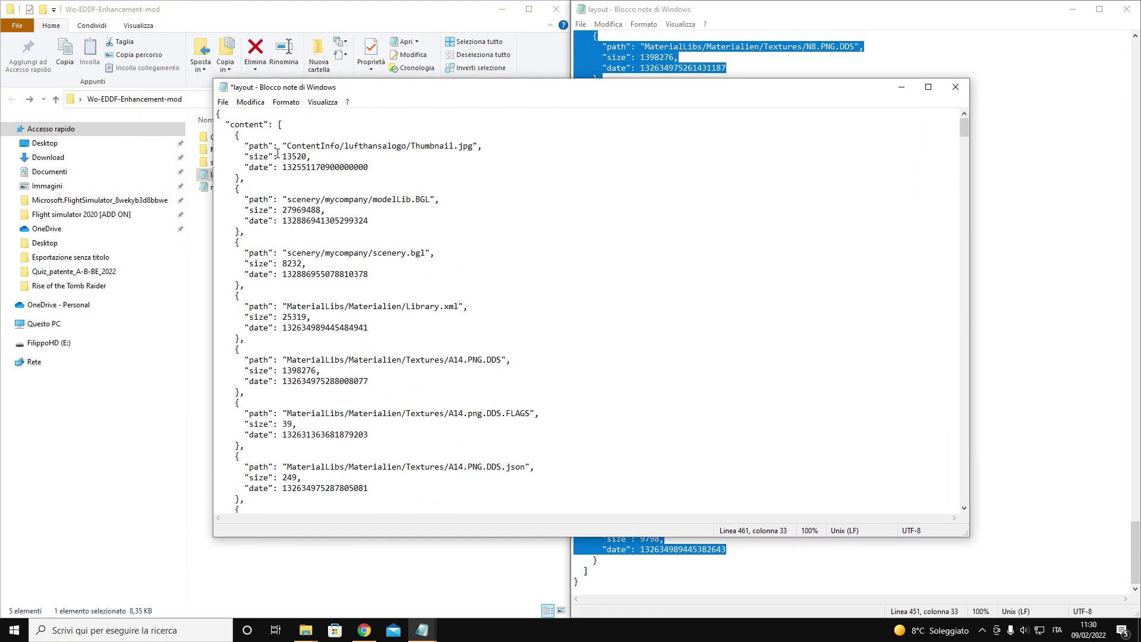
# Save the merged Wo-EDDF layout.json, then close Notepad and the apron folder window
pyautogui.click(221, 103)
pyautogui.click(252, 153)
pyautogui.click(955, 87)
pyautogui.click(1135, 9)
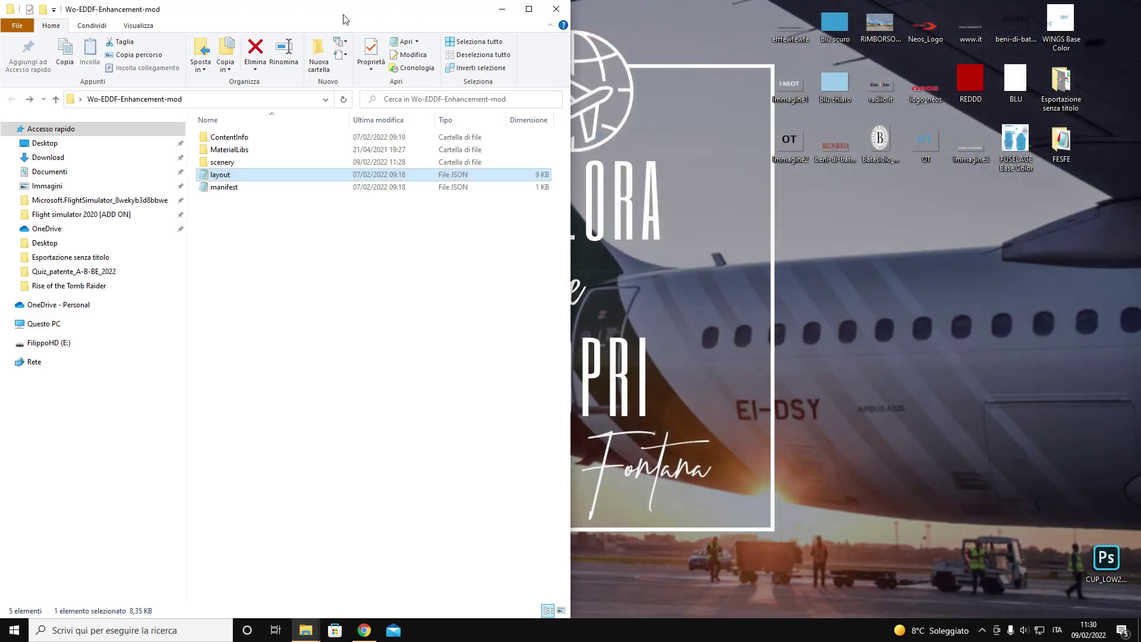
pyautogui.moveTo(343, 18); pyautogui.dragTo(685, 142)
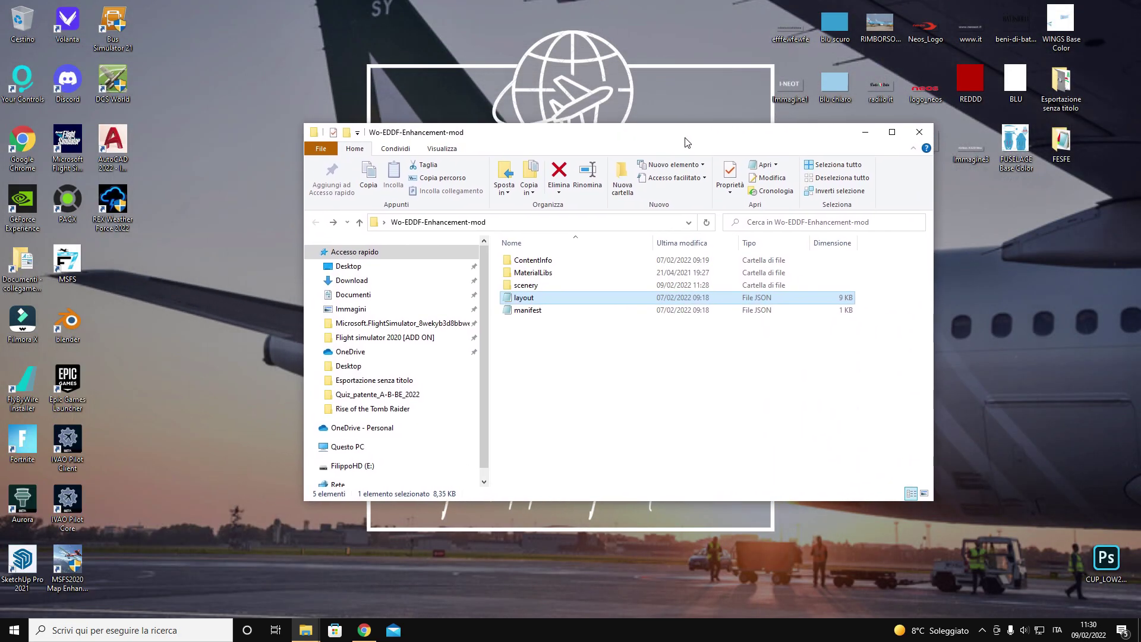
# Delete airport-airport-eddf-apron-scenery from the desktop and check Wo-EDDF-Enhancement-mod's merged layout
pyautogui.click(918, 133)
pyautogui.moveTo(509, 260); pyautogui.dragTo(477, 287)
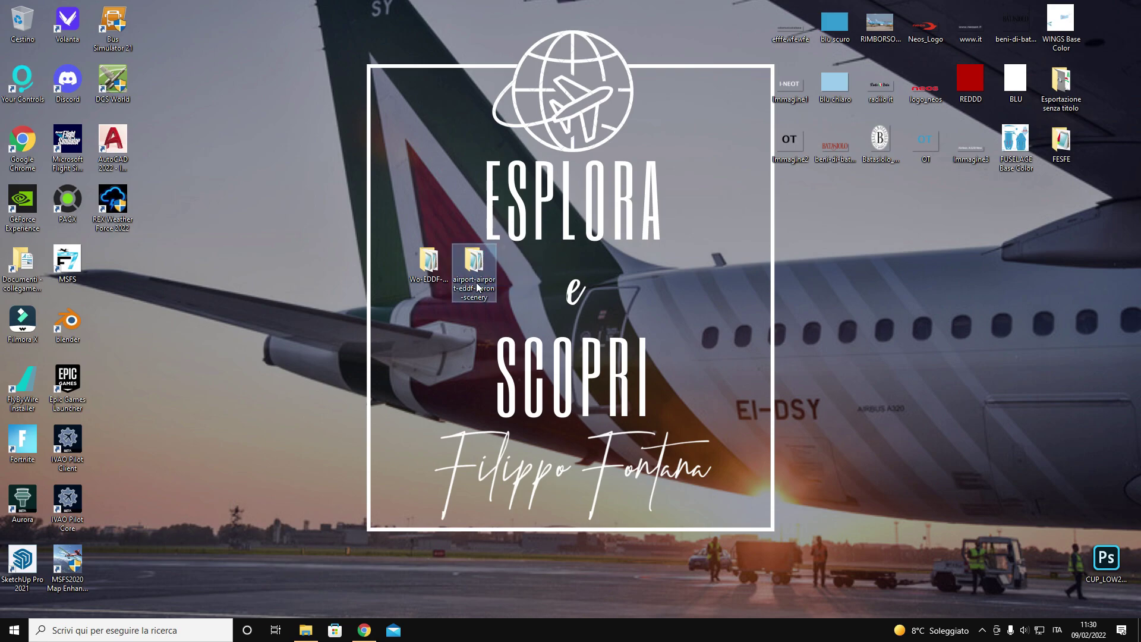
pyautogui.click(430, 270)
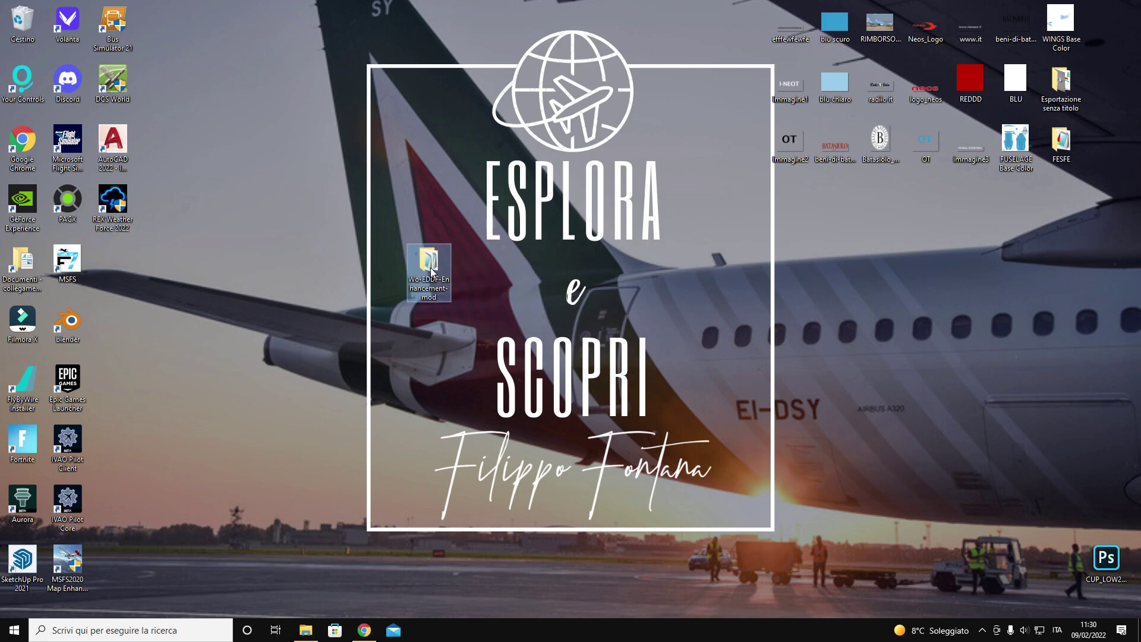
pyautogui.doubleClick(429, 270)
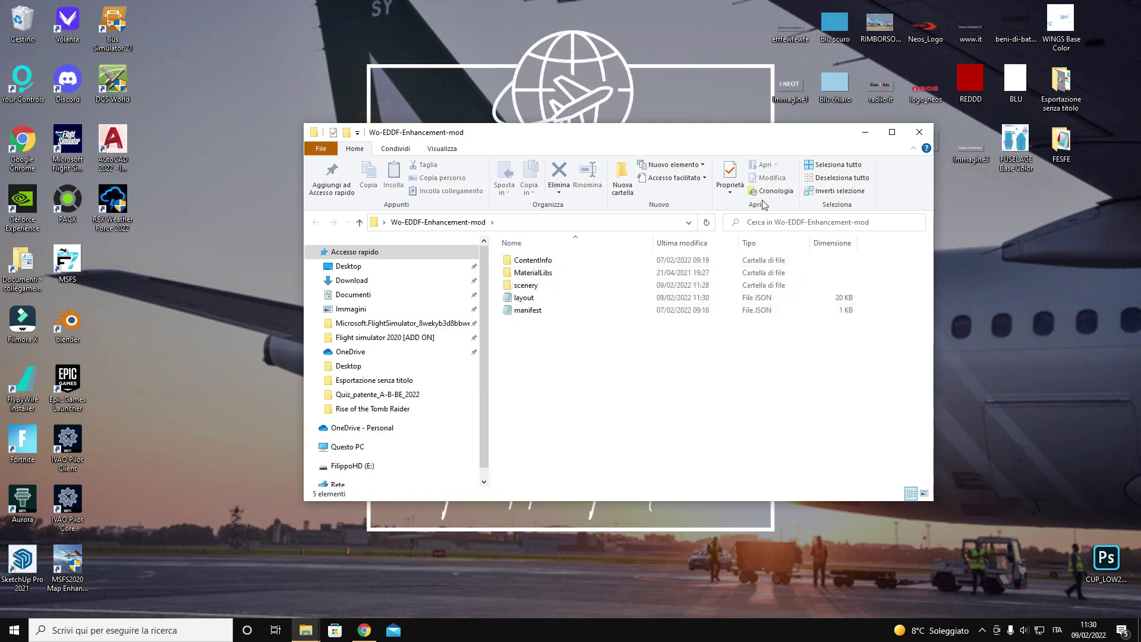
pyautogui.click(920, 132)
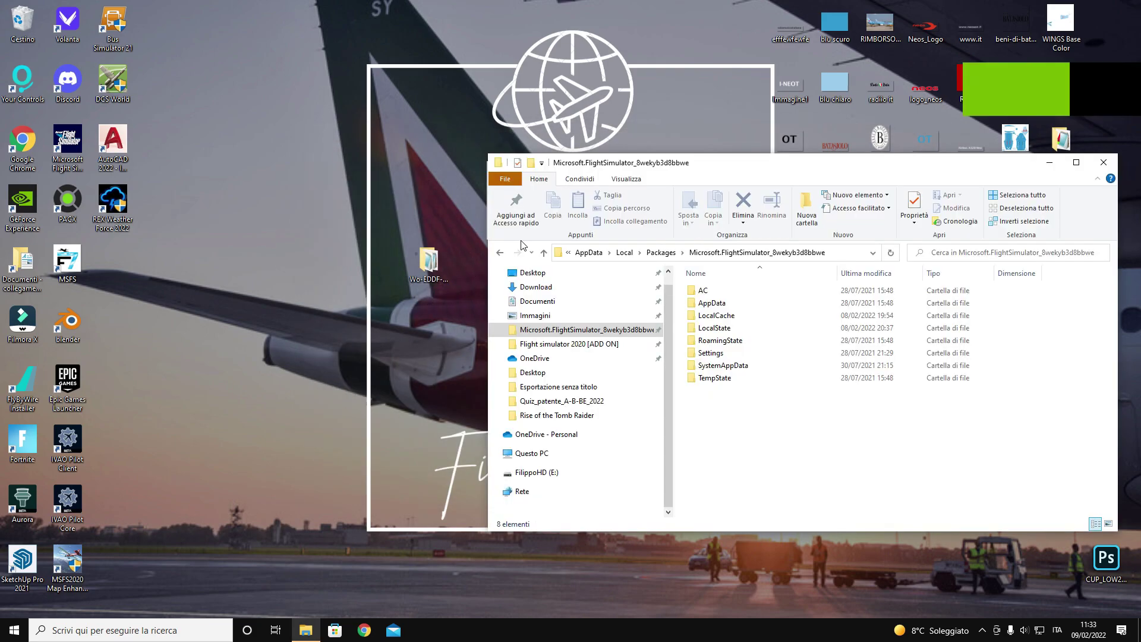
# Move Wo-EDDF-Enhancement-mod into LocalCache > Packages > Community, replacing the existing files
pyautogui.click(434, 264)
pyautogui.doubleClick(717, 318)
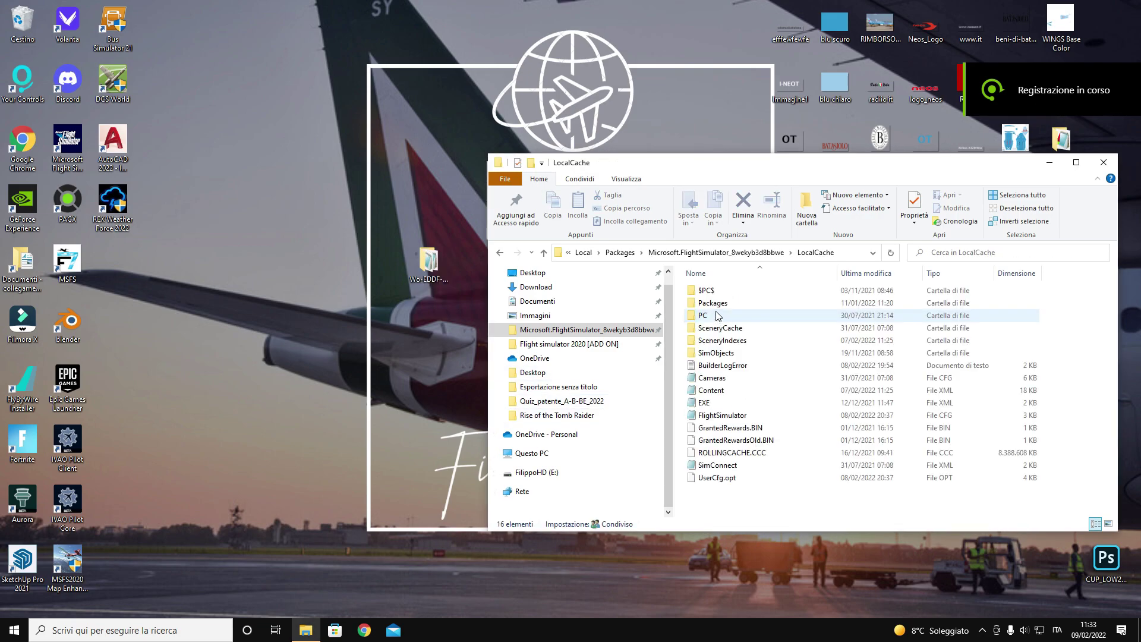
pyautogui.doubleClick(718, 305)
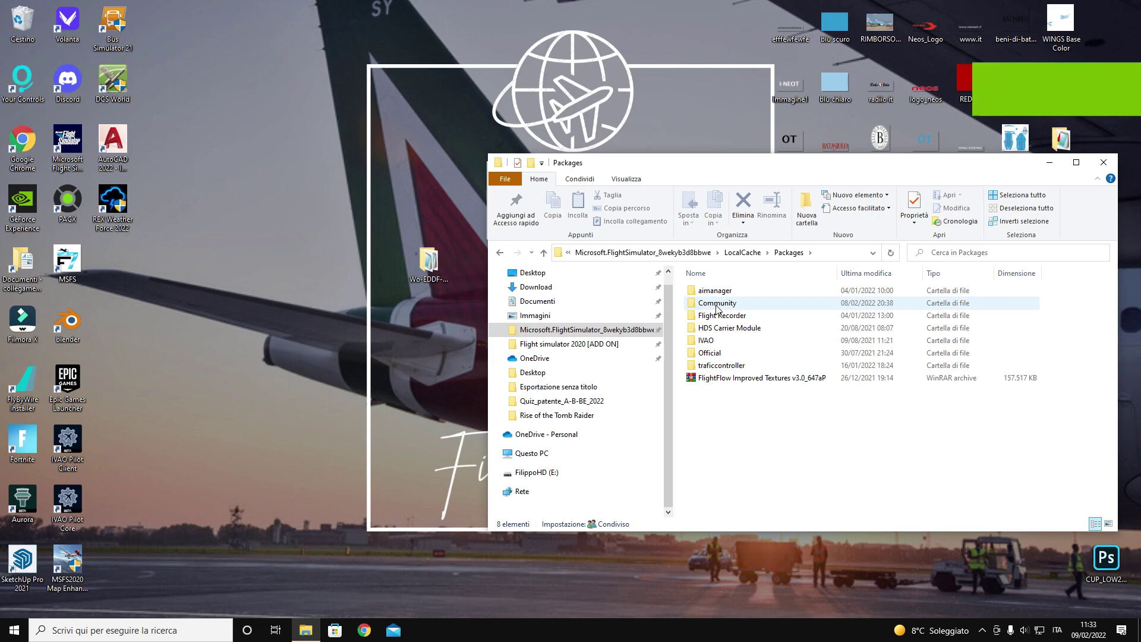
pyautogui.moveTo(428, 262); pyautogui.dragTo(697, 310)
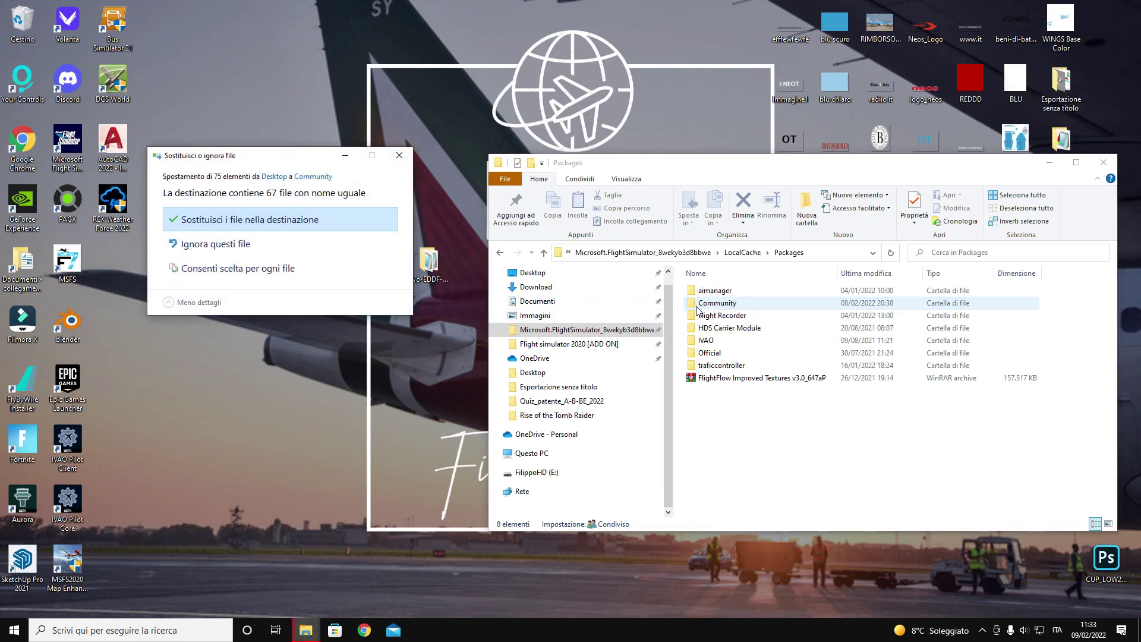
pyautogui.click(268, 221)
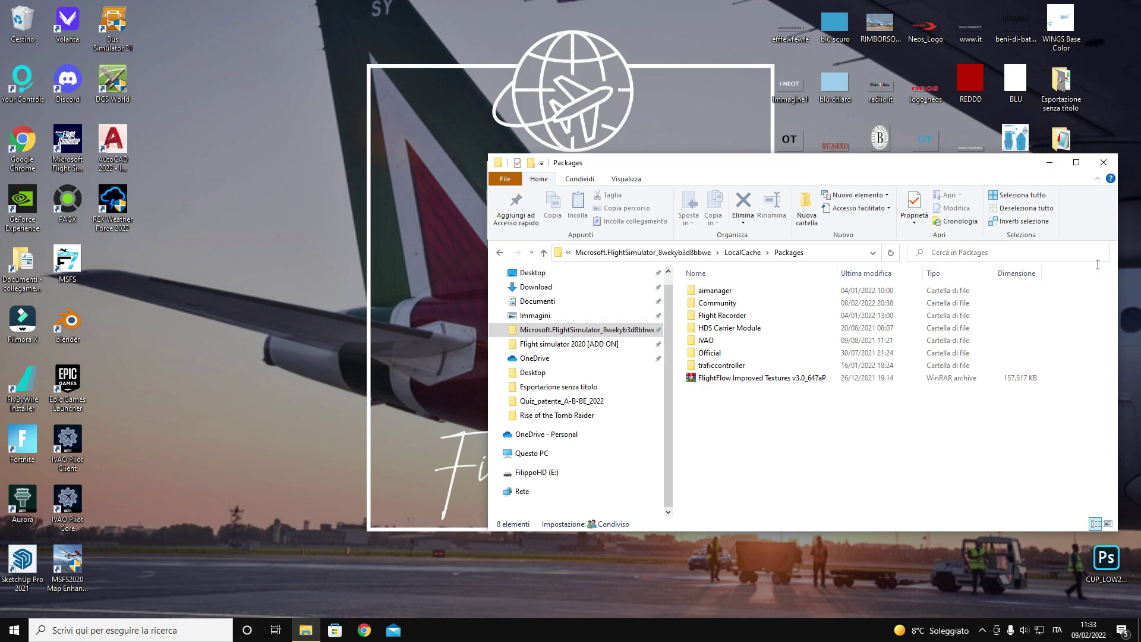
pyautogui.click(1103, 162)
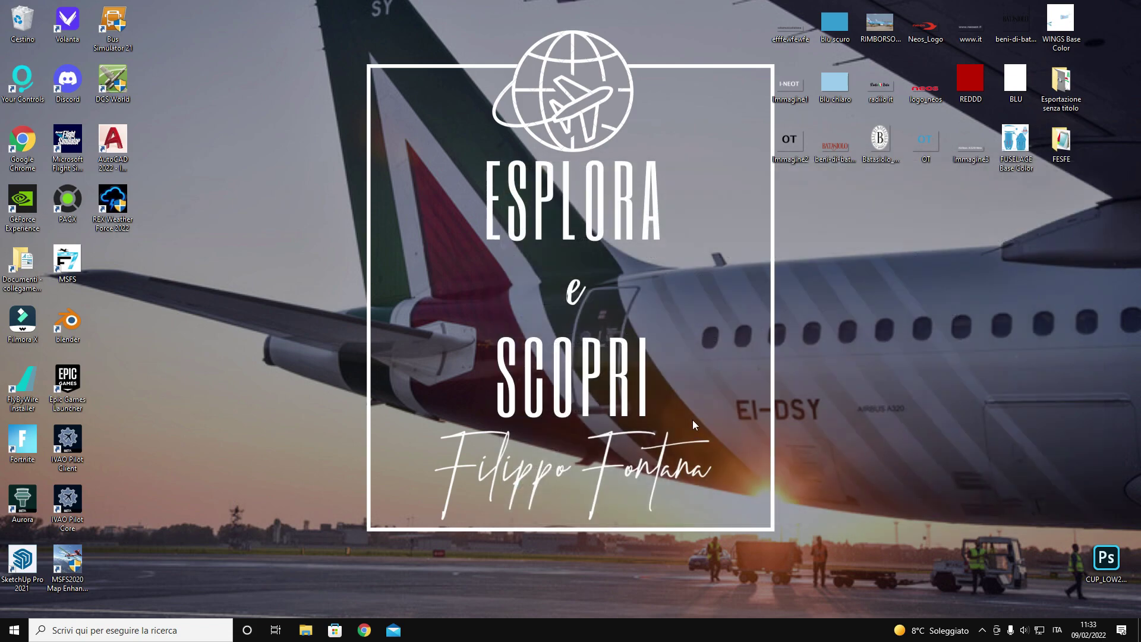